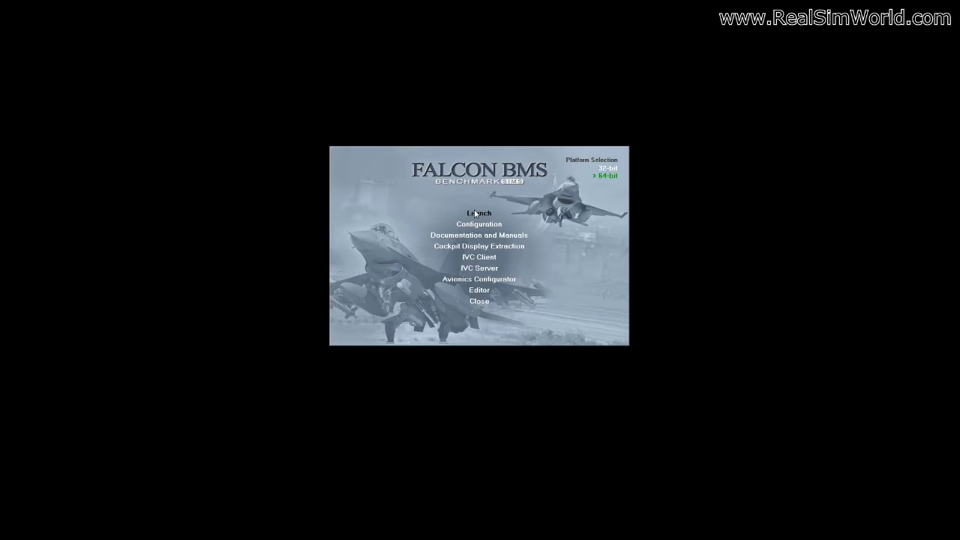
# - Launch the 64-bit Falcon BMS and look through the keyfile mappings in its controller setup
pyautogui.click(475, 214)
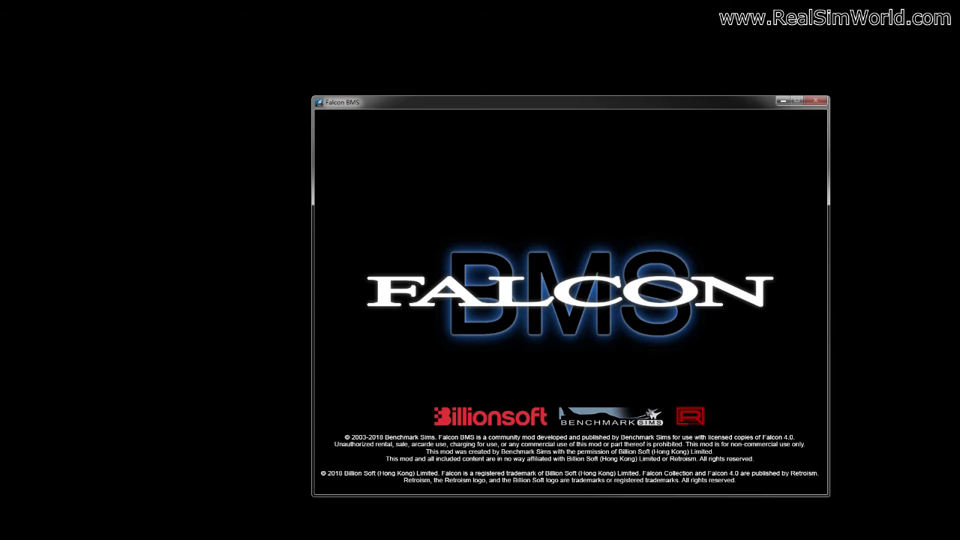
pyautogui.hotkey('alt', 'Tab')
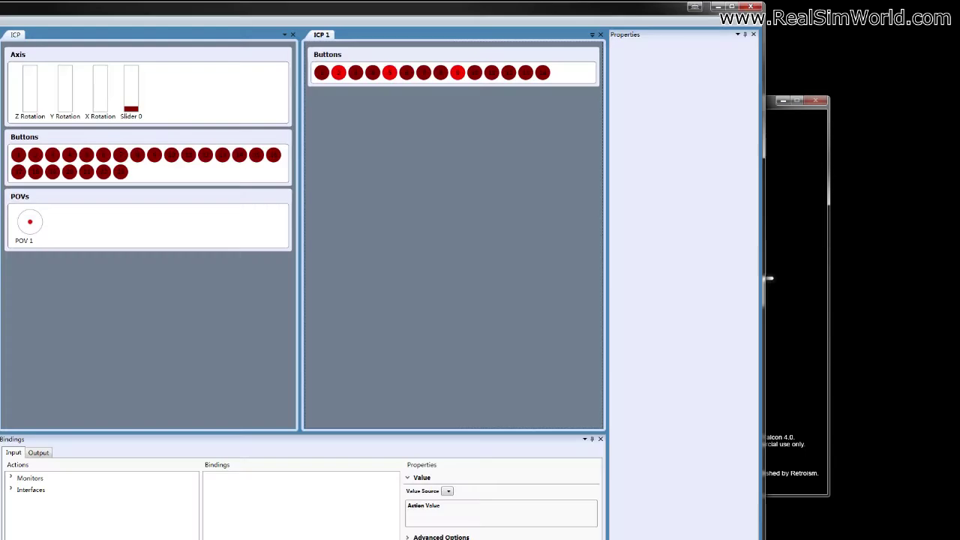
pyautogui.click(820, 143)
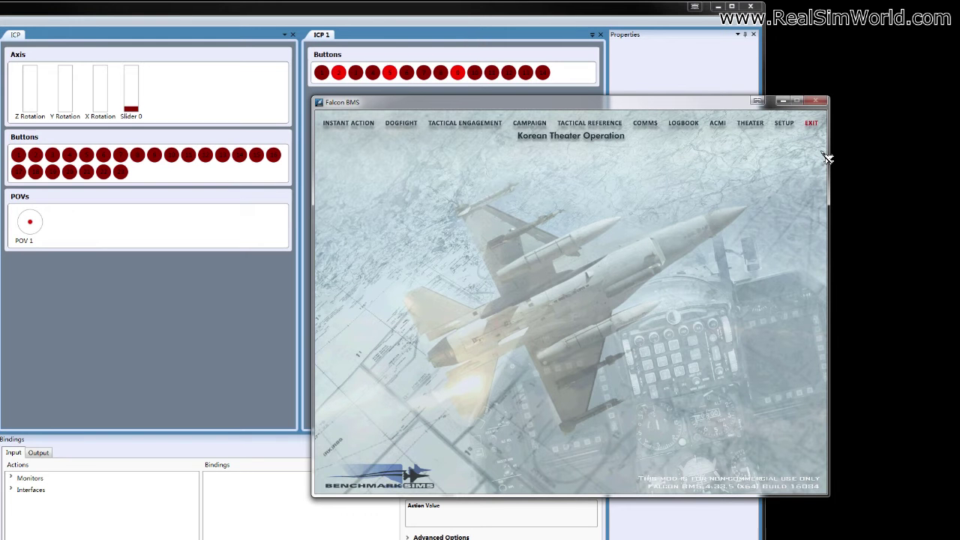
pyautogui.click(785, 124)
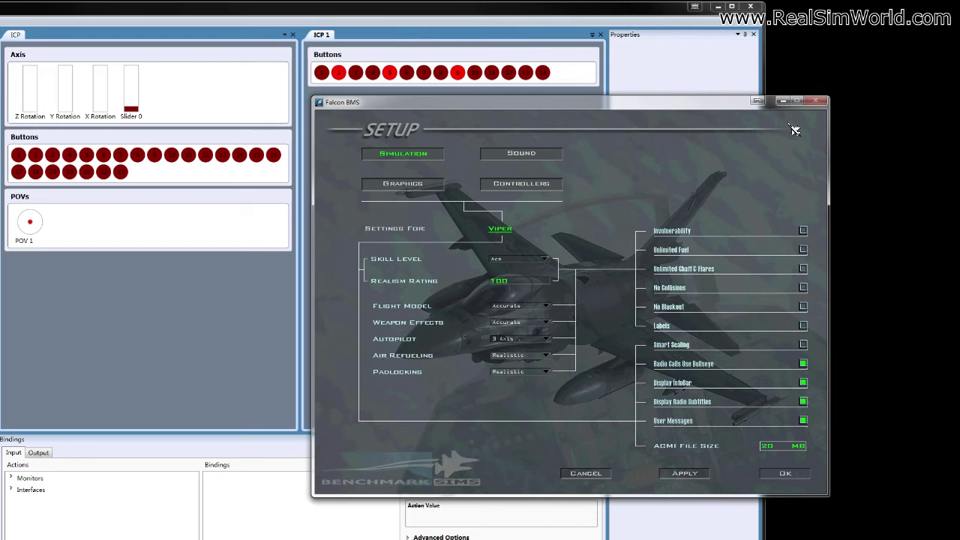
pyautogui.click(552, 189)
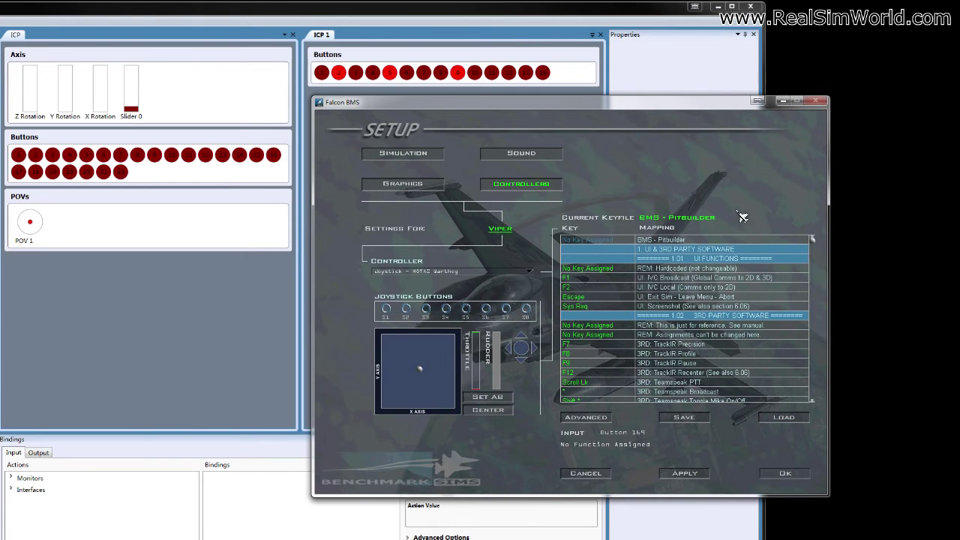
pyautogui.scroll(-15, 814, 259)
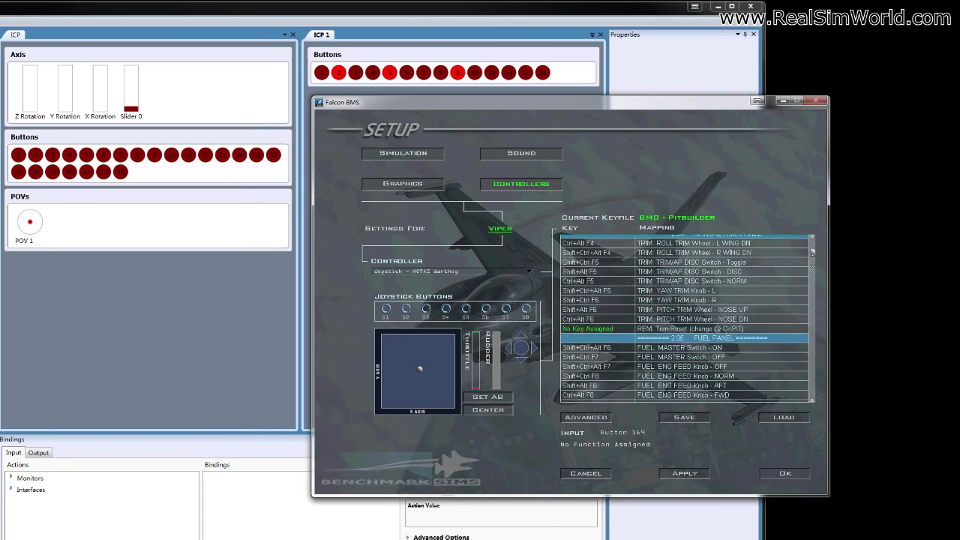
pyautogui.scroll(15, 819, 274)
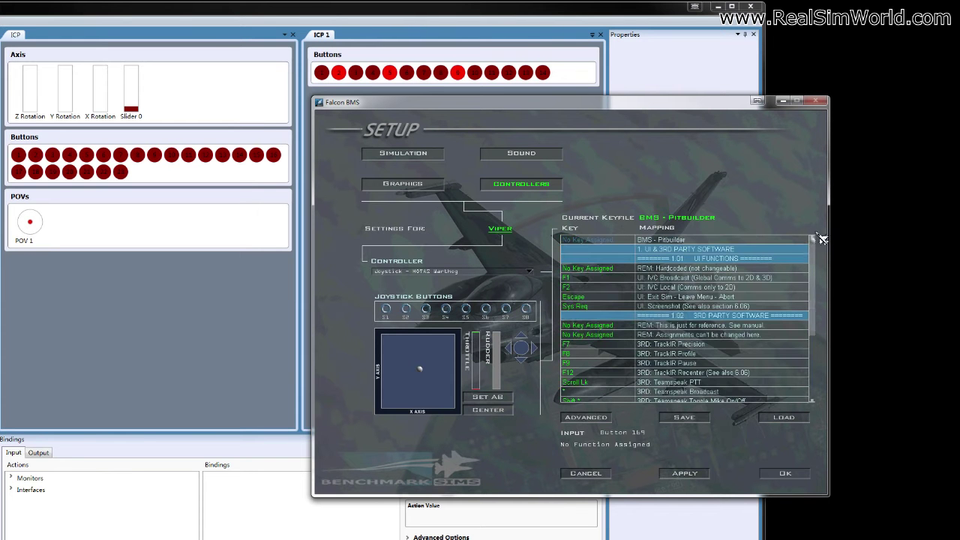
# - In the advanced avionics control options, assign the HUD Brightness axis to the ICP's slider axis
pyautogui.click(600, 421)
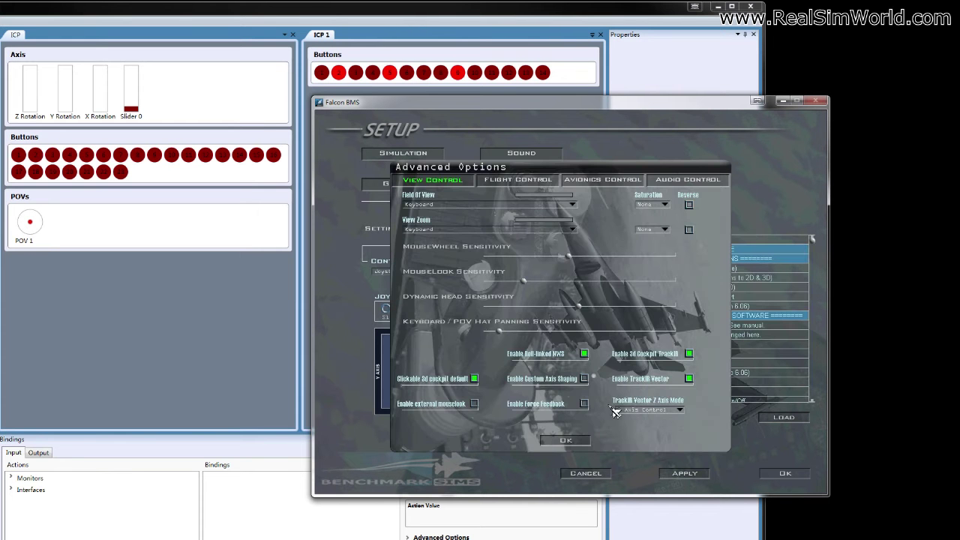
pyautogui.click(623, 187)
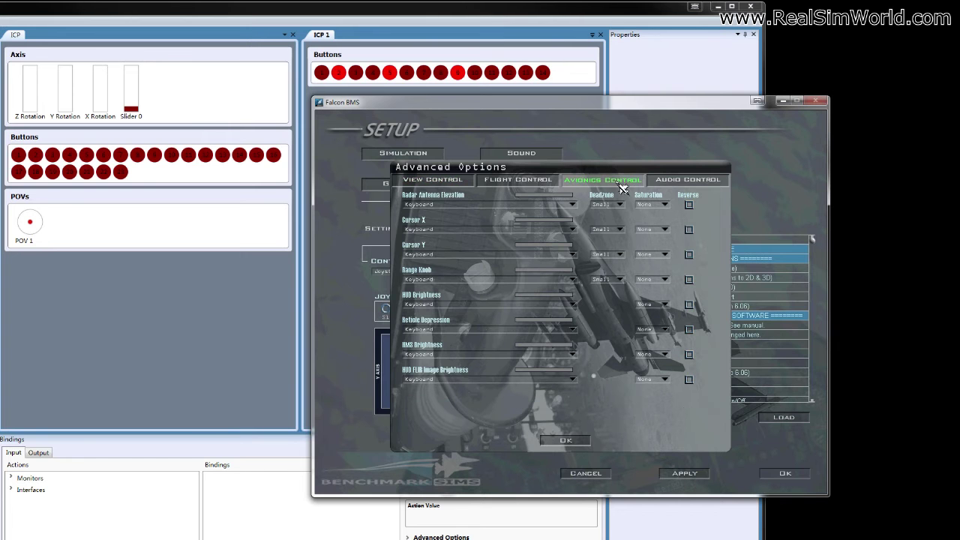
pyautogui.click(555, 312)
pyautogui.scroll(-3, 583, 354)
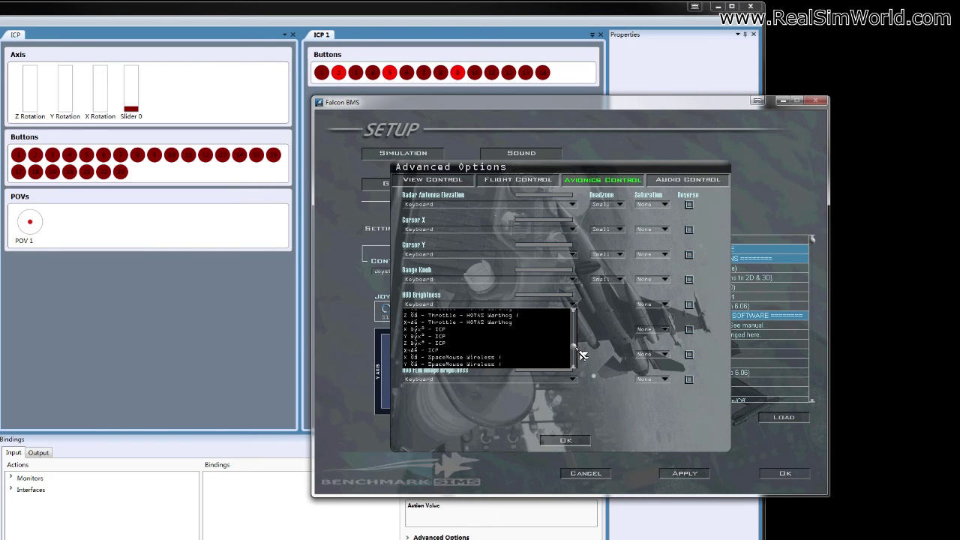
pyautogui.scroll(1, 583, 354)
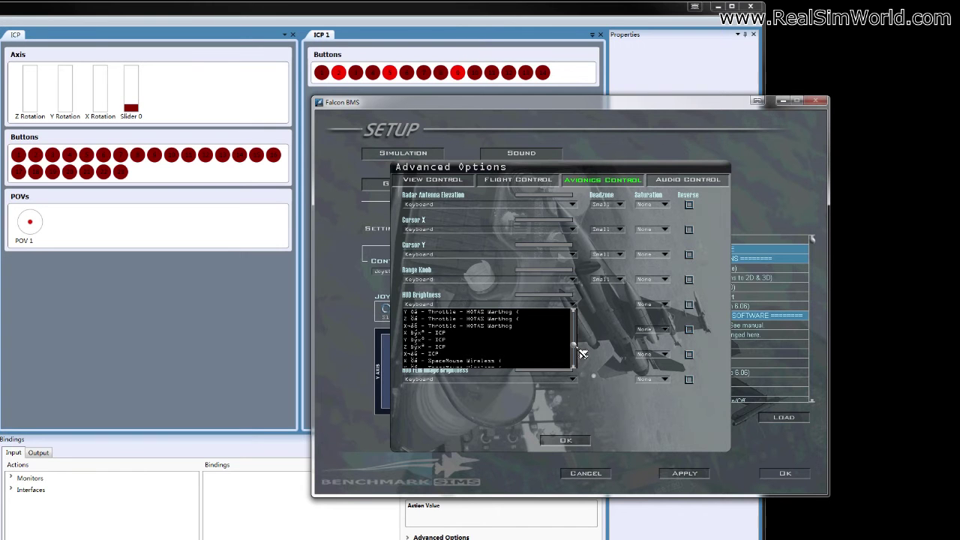
pyautogui.moveTo(583, 354)
pyautogui.mouseDown()
pyautogui.moveTo(580, 365)
pyautogui.moveTo(585, 322)
pyautogui.moveTo(574, 358)
pyautogui.mouseUp()
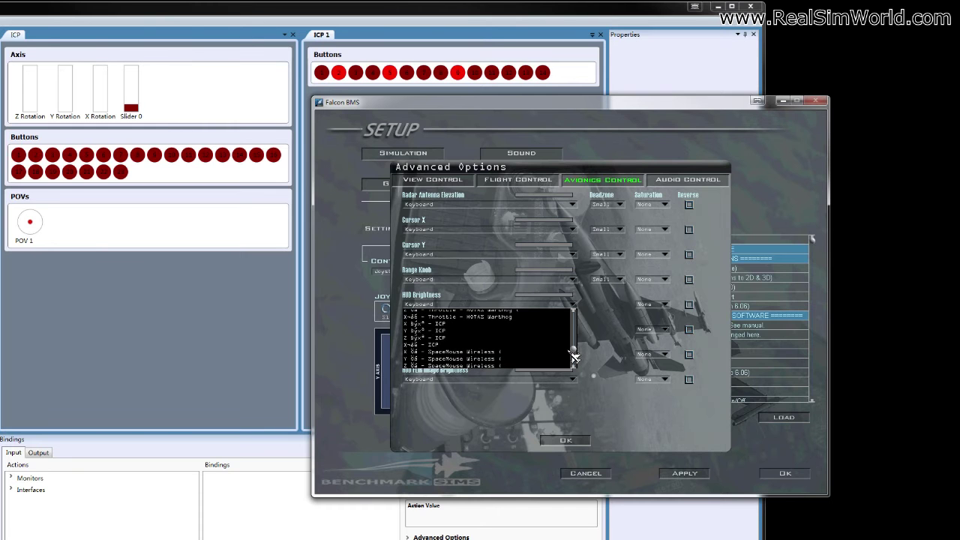
pyautogui.click(443, 349)
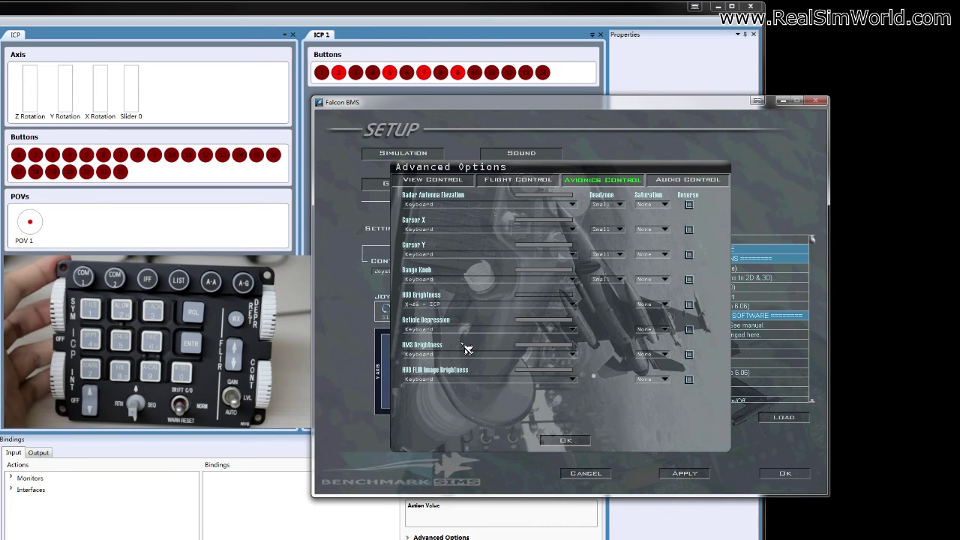
# - Assign the Reticle Depression axis to the ICP's Y rotation axis
pyautogui.click(572, 330)
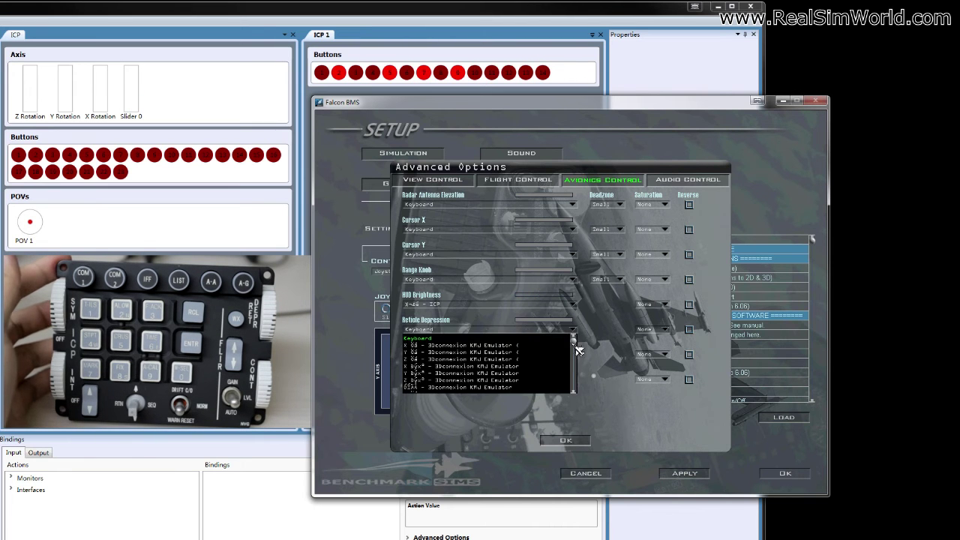
pyautogui.scroll(-2, 581, 362)
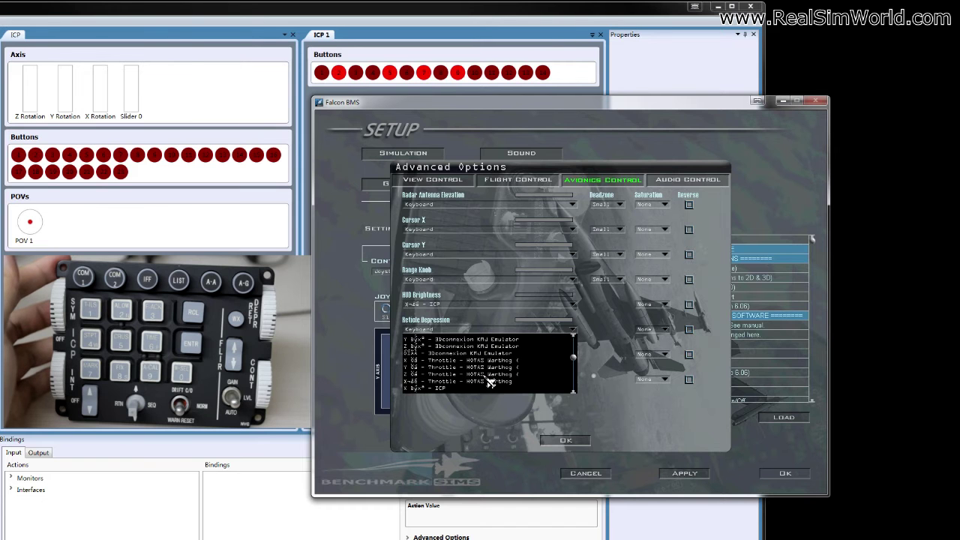
pyautogui.scroll(-2, 476, 378)
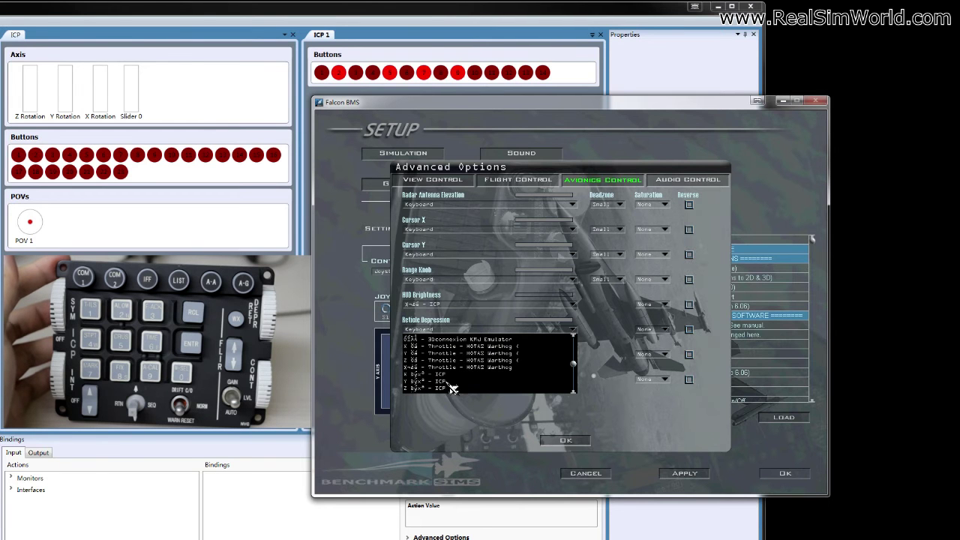
pyautogui.click(434, 382)
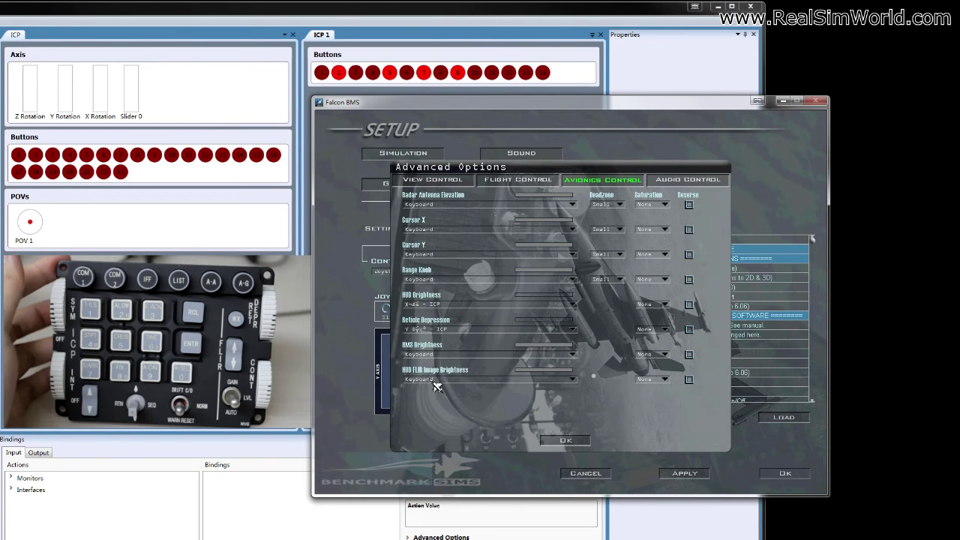
# - Assign the HUD FLIR Image Brightness axis to the ICP's X rotation axis and accept the advanced options
pyautogui.click(507, 357)
pyautogui.click(507, 358)
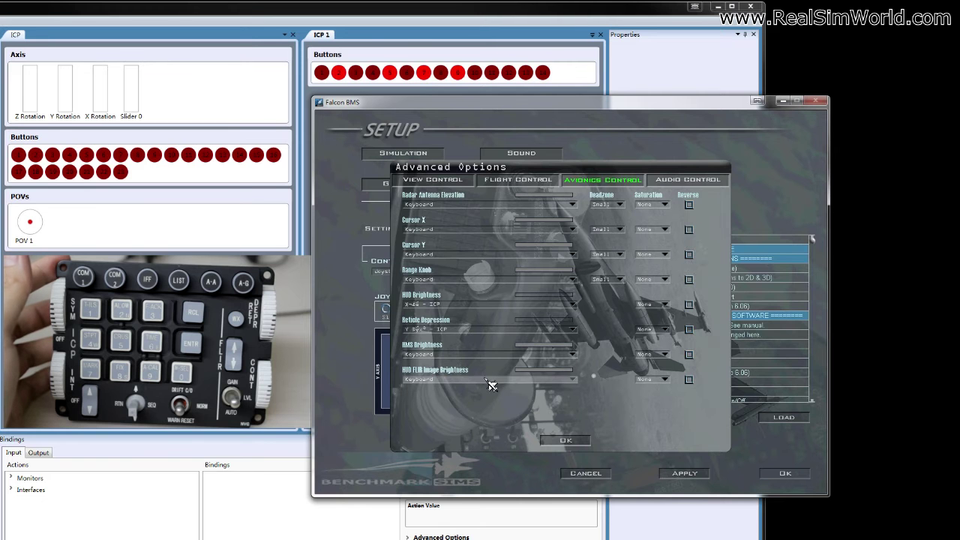
pyautogui.click(490, 381)
pyautogui.scroll(-5, 488, 406)
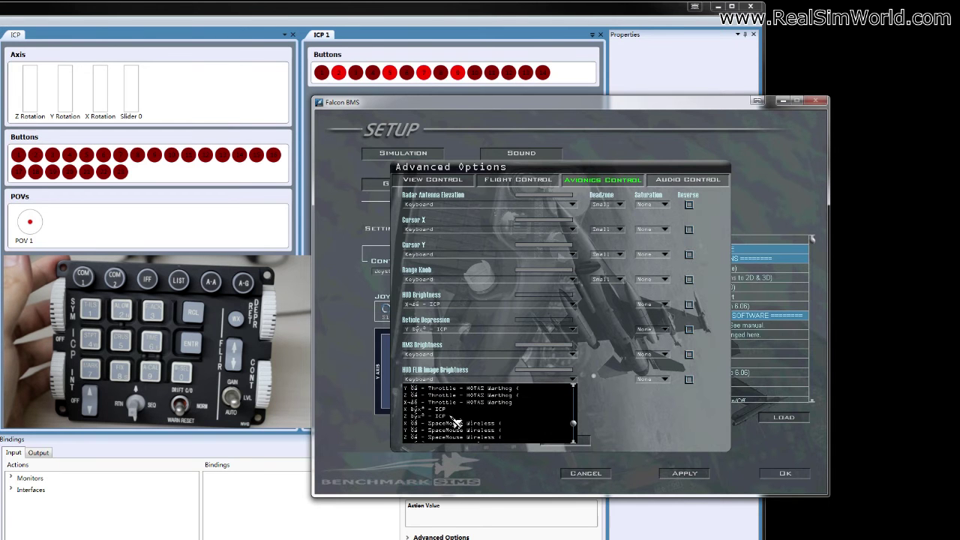
pyautogui.click(421, 410)
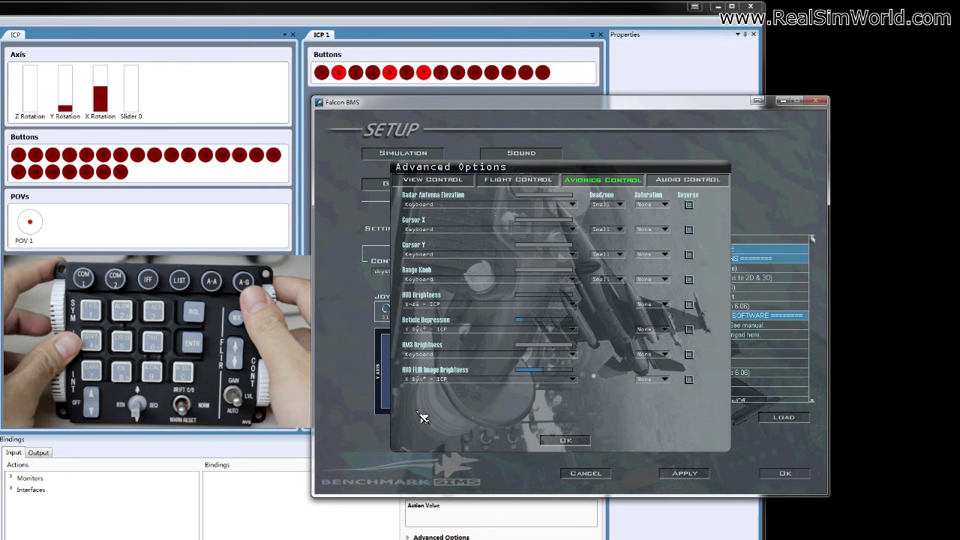
pyautogui.click(568, 443)
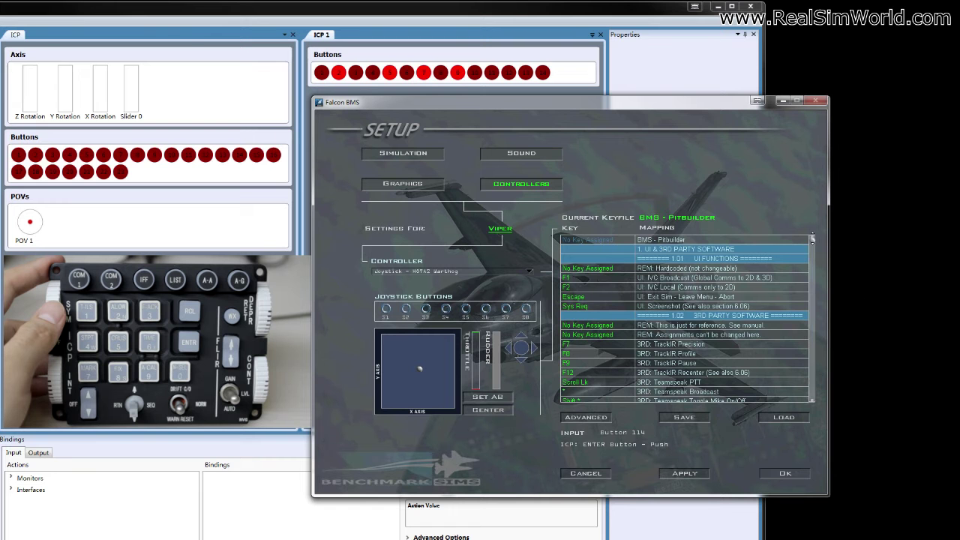
# - Assign the ICP's COM1, COM2, IFF, LIST, A-A and A-G buttons to their matching push functions, then review the remaining ICP mappings
pyautogui.scroll(-10, 810, 248)
pyautogui.moveTo(812, 251); pyautogui.dragTo(813, 321)
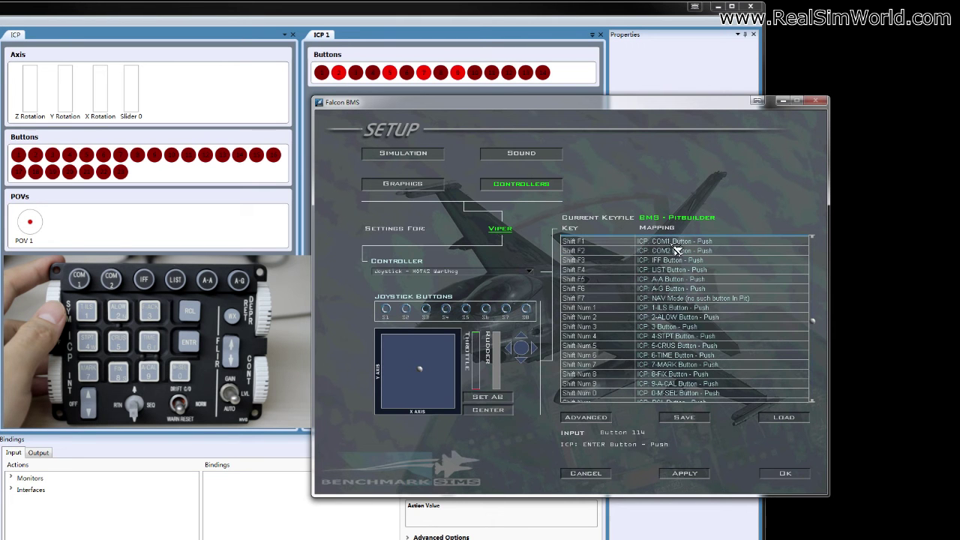
pyautogui.click(599, 244)
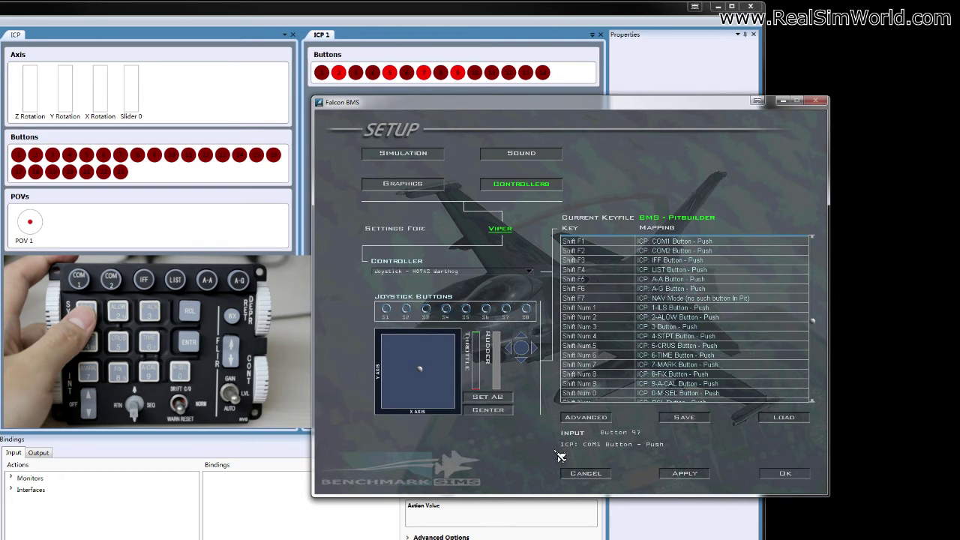
pyautogui.click(612, 254)
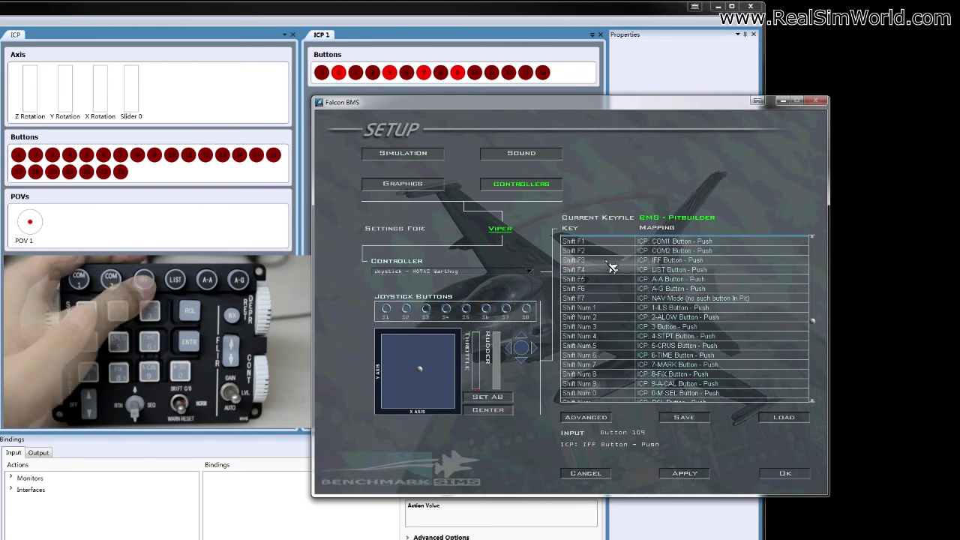
pyautogui.click(610, 271)
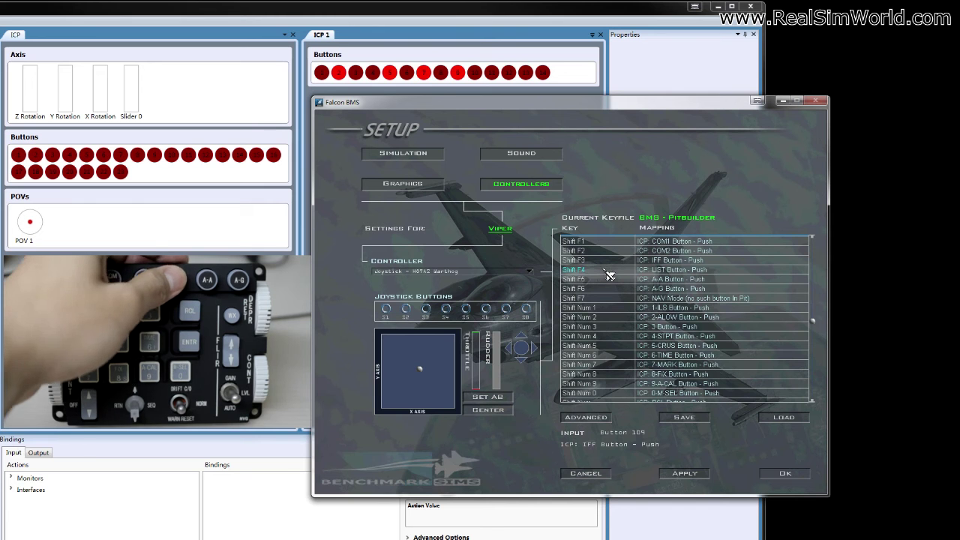
pyautogui.click(611, 280)
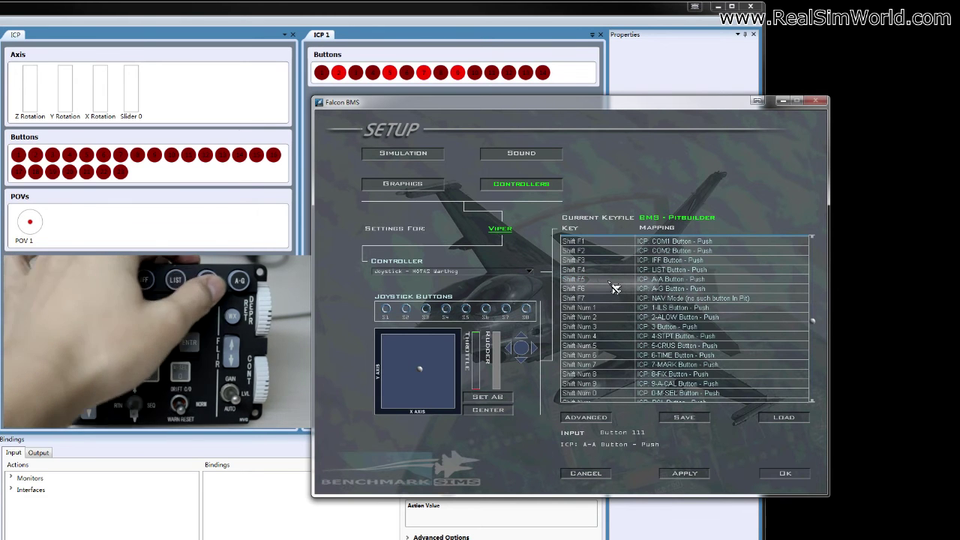
pyautogui.click(615, 289)
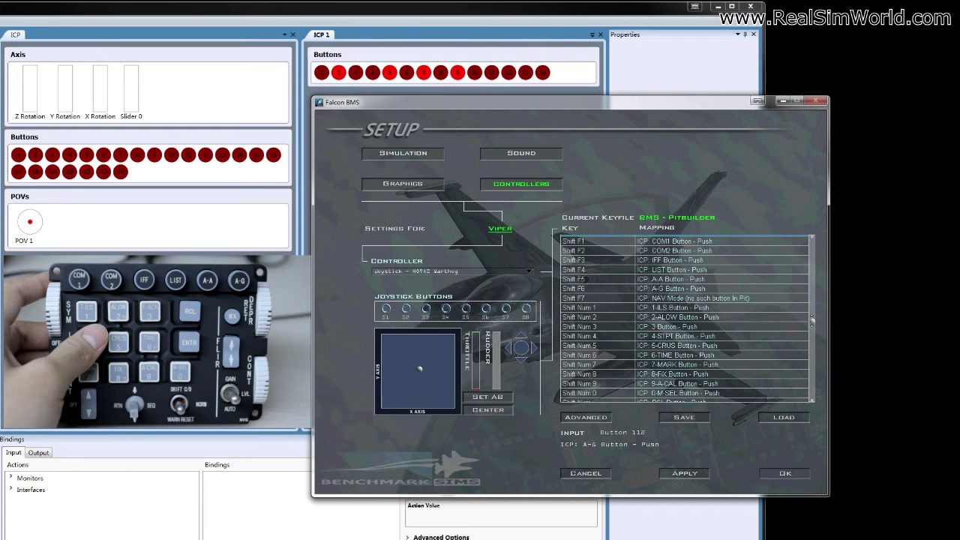
pyautogui.scroll(-8, 811, 321)
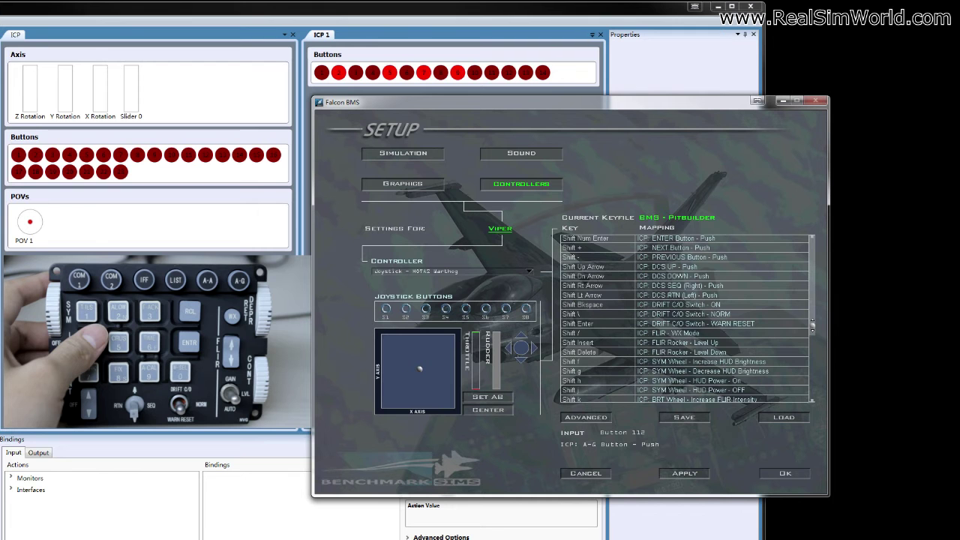
pyautogui.scroll(-3, 811, 323)
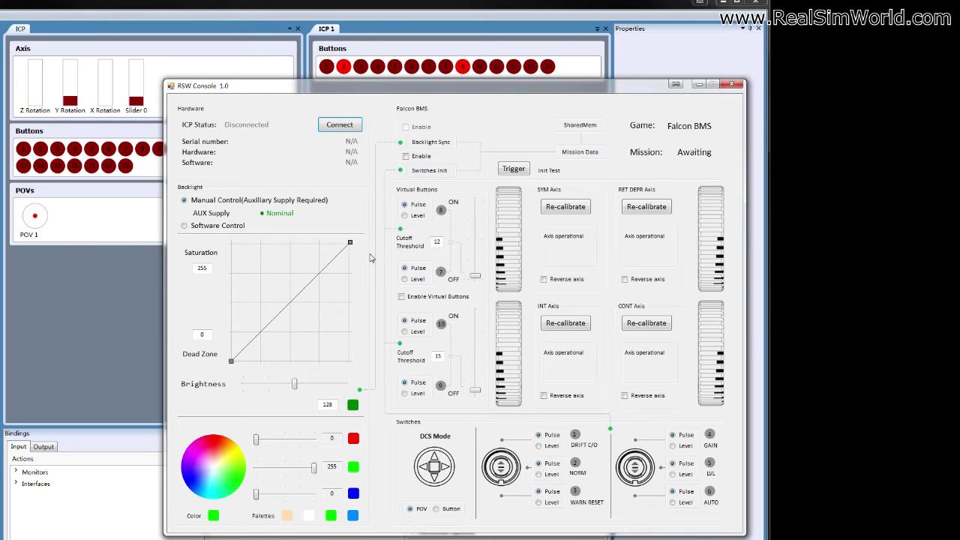
# - Switch to RSW Console and connect the ICP hardware
pyautogui.click(335, 130)
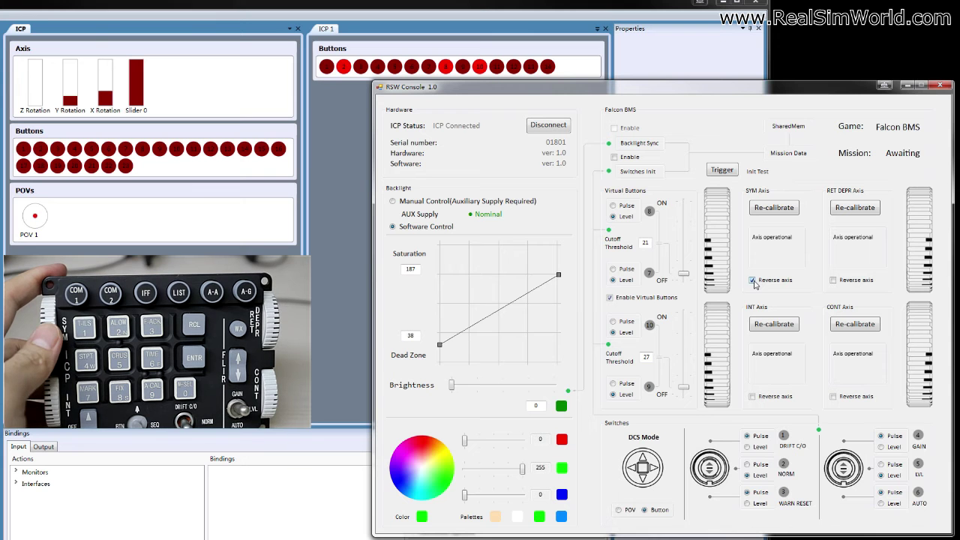
# - Turn off the SYM axis reversal, and try reversing the RET DEPR axis before turning that off too
pyautogui.click(752, 281)
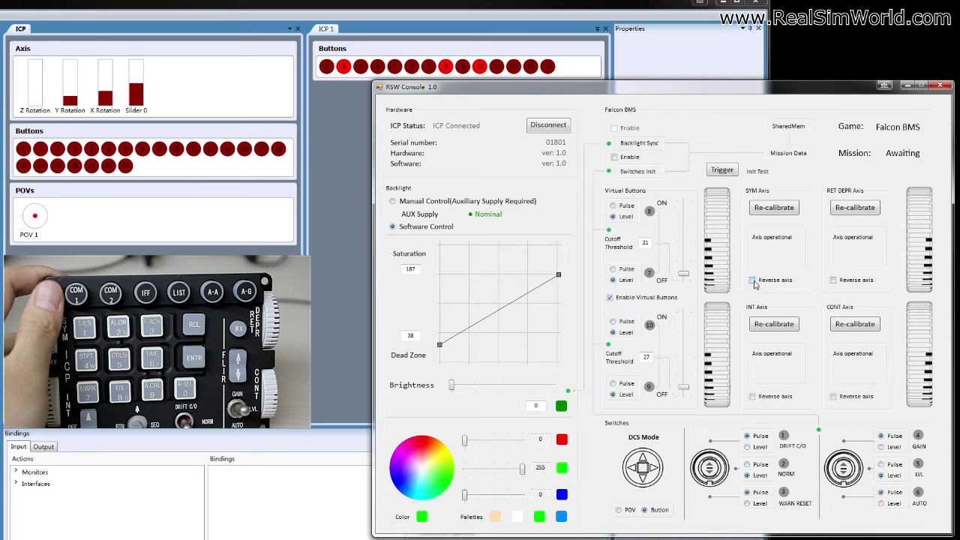
pyautogui.click(833, 281)
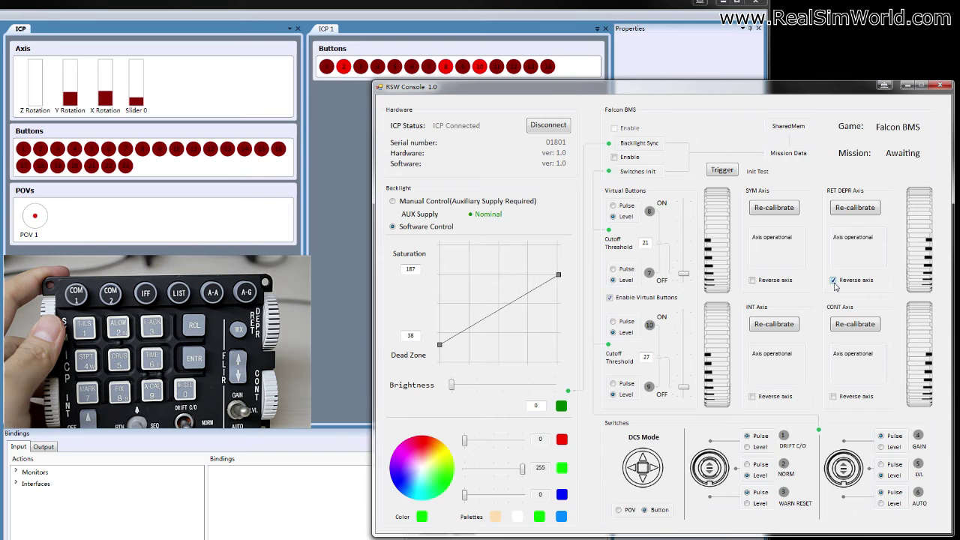
pyautogui.click(834, 280)
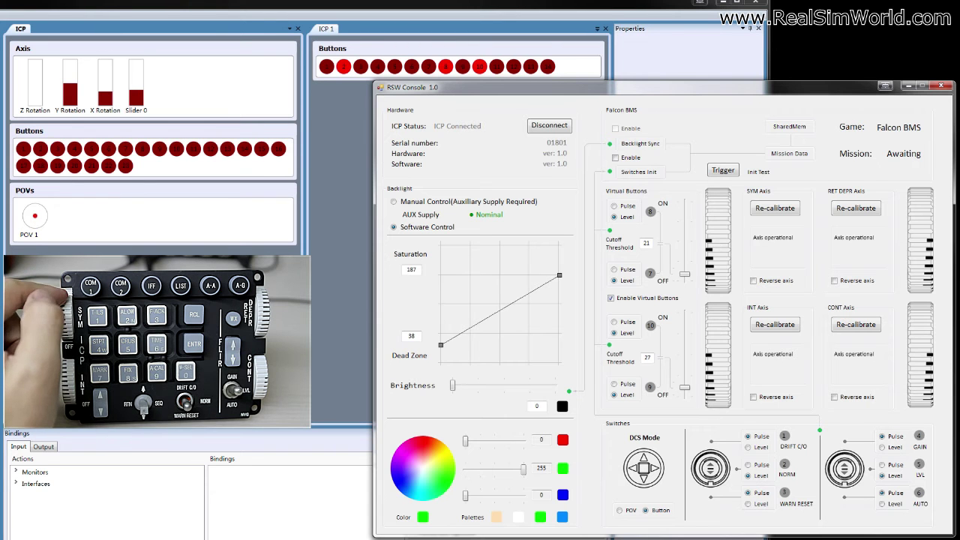
# - Recalibrate the SYM axis and set the GAIN switch position to Pulse mode
pyautogui.click(776, 212)
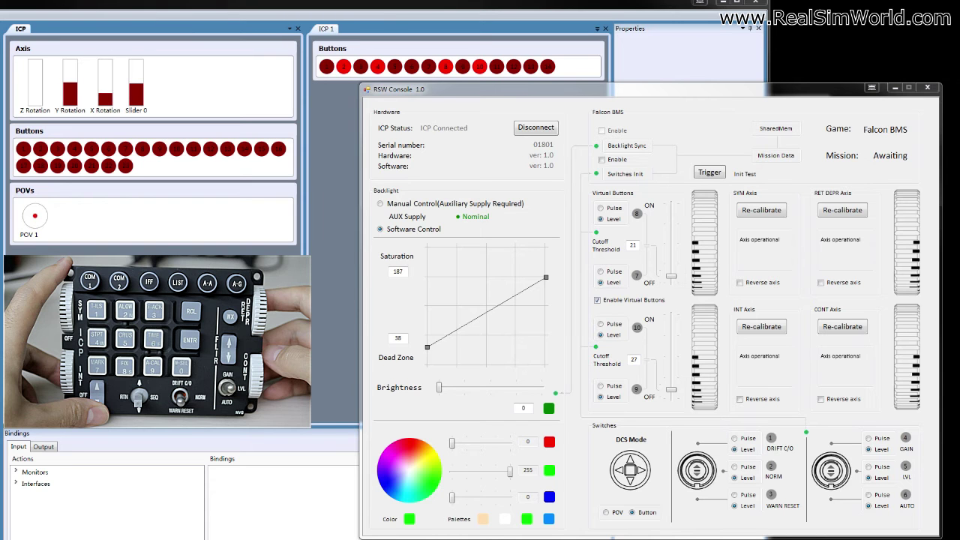
pyautogui.click(869, 440)
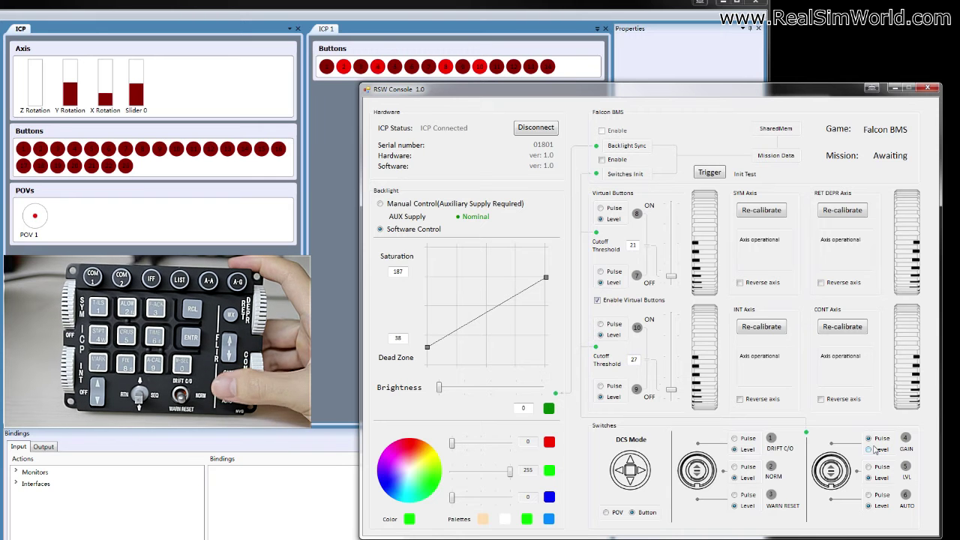
# - Try the GAIN switch position in Level mode before returning it to Pulse, and set SYM virtual buttons 8 and 7 to Pulse
pyautogui.click(873, 450)
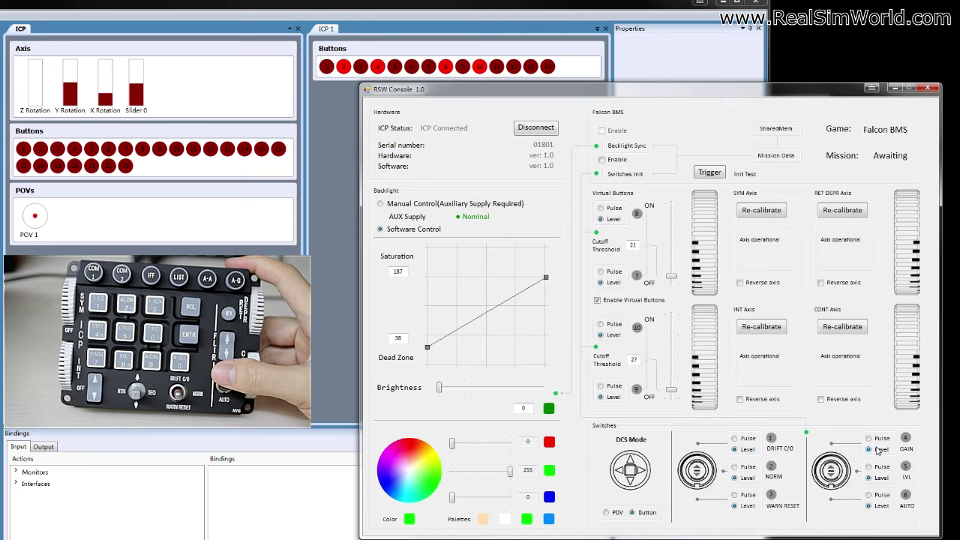
pyautogui.click(880, 439)
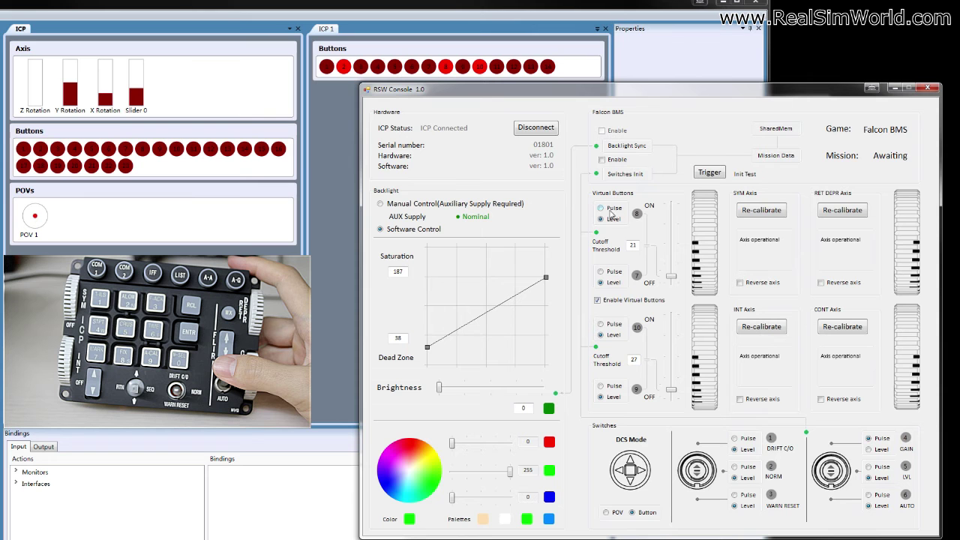
pyautogui.click(605, 272)
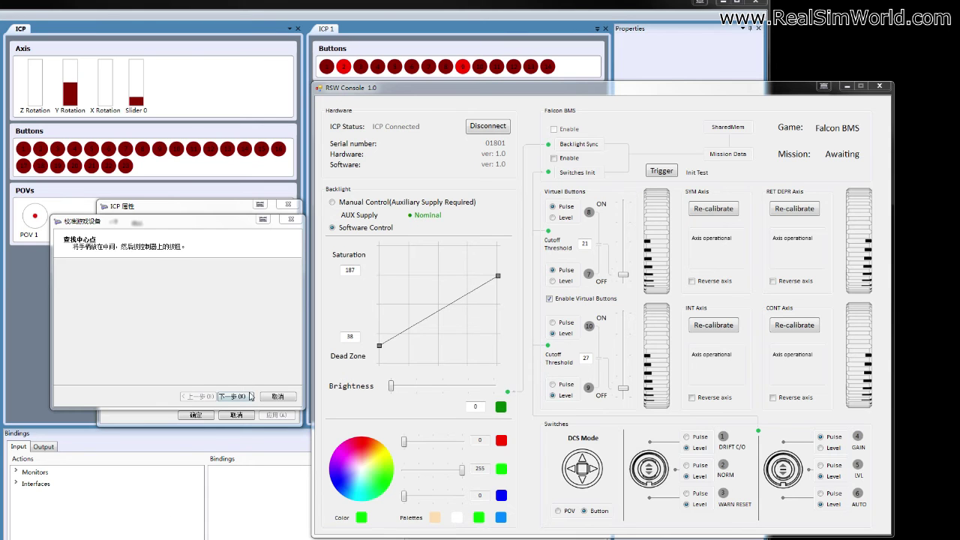
# - Advance the ICP's Windows calibration past the centre point and slider axis, and turn off Enable Virtual Buttons in RSW Console
pyautogui.click(248, 397)
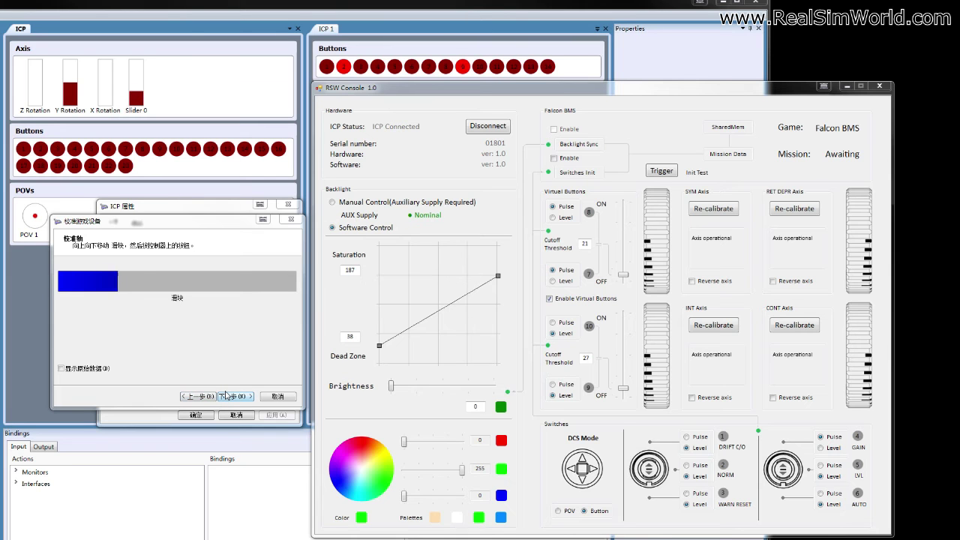
pyautogui.click(225, 395)
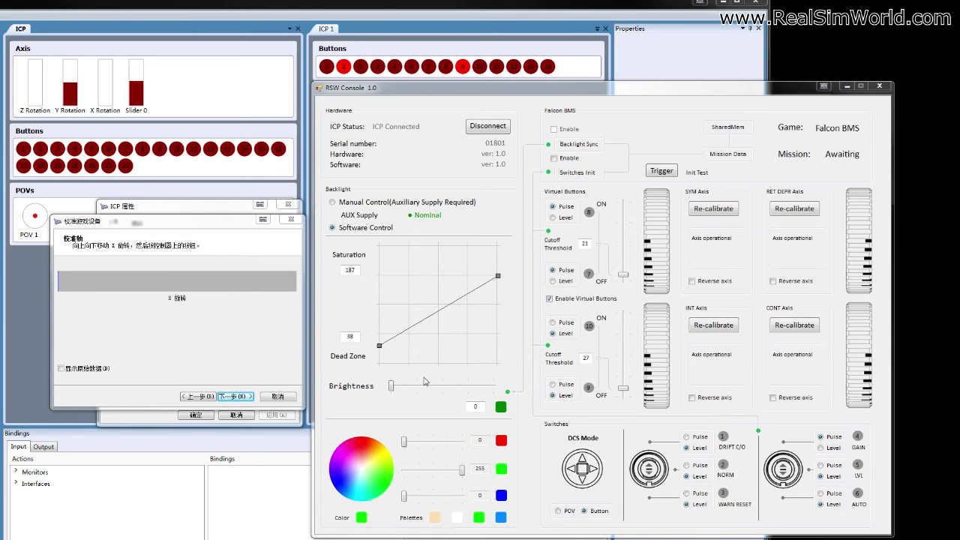
pyautogui.click(549, 299)
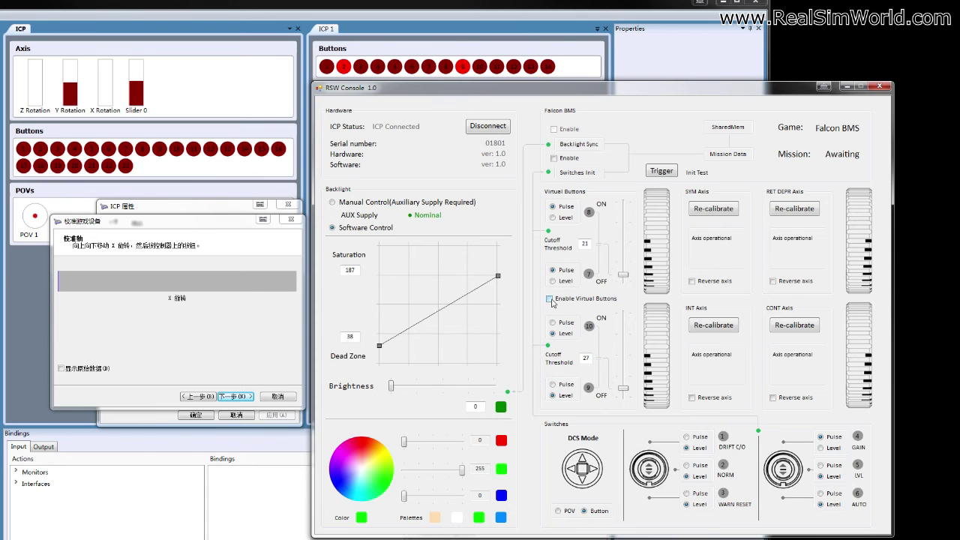
pyautogui.click(197, 363)
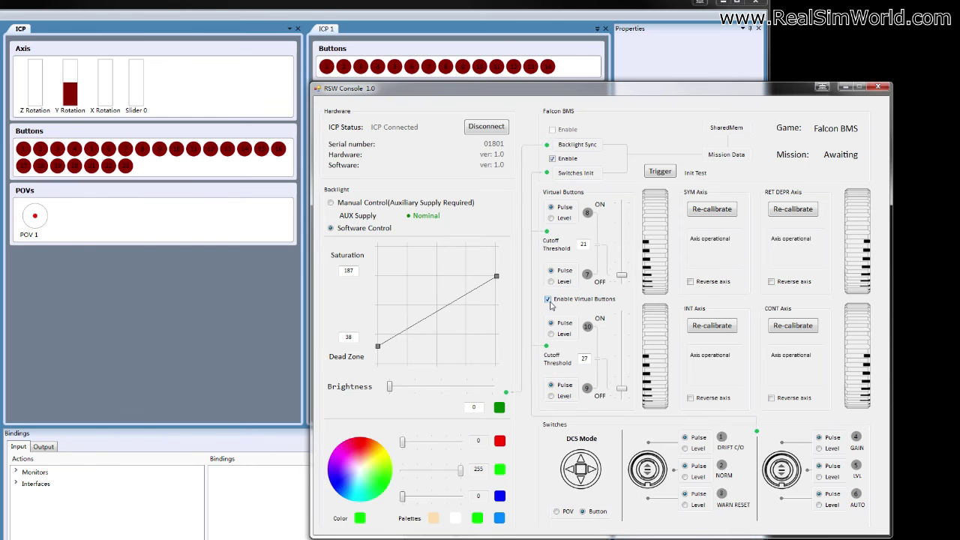
# - Trigger the Switches Init test twice
pyautogui.click(662, 173)
pyautogui.click(661, 173)
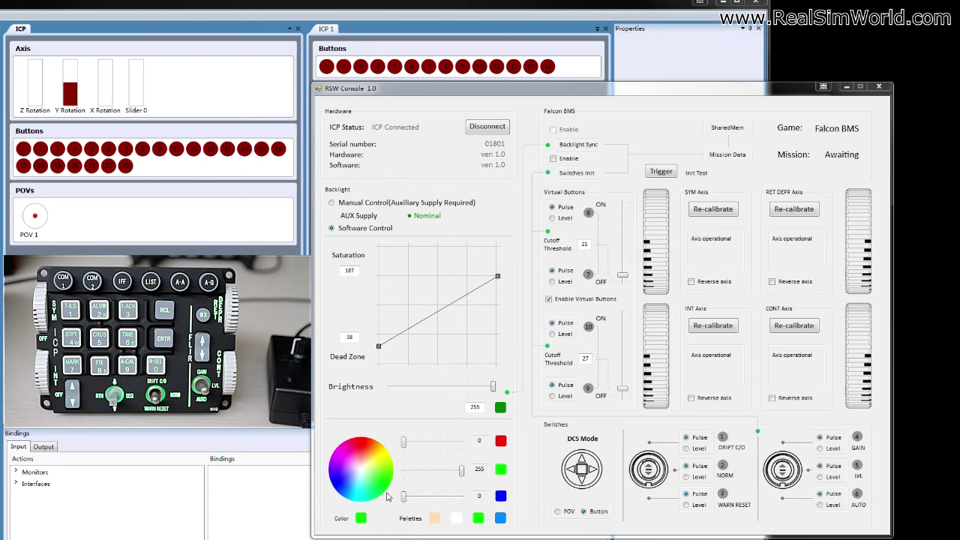
# - Try backlight colours by raising blue to 71 and applying the peach, blue, green and white palette presets
pyautogui.moveTo(383, 496)
pyautogui.mouseDown()
pyautogui.moveTo(366, 450)
pyautogui.moveTo(347, 459)
pyautogui.moveTo(341, 479)
pyautogui.moveTo(357, 493)
pyautogui.moveTo(383, 497)
pyautogui.mouseUp()
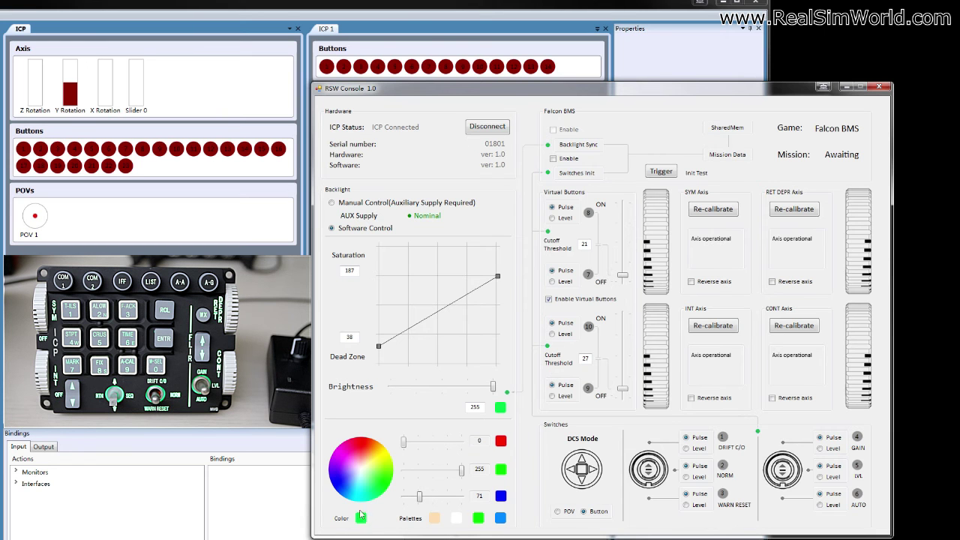
pyautogui.click(436, 519)
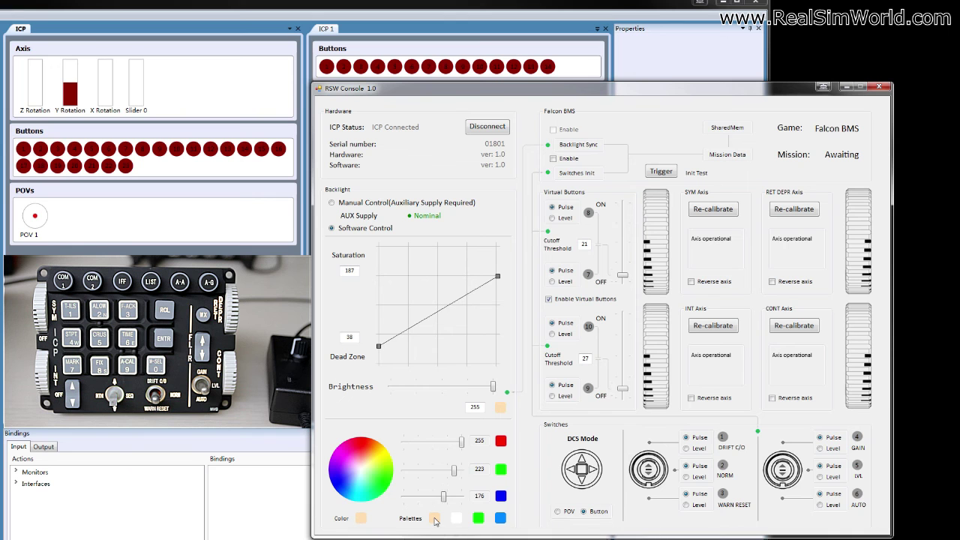
pyautogui.click(501, 519)
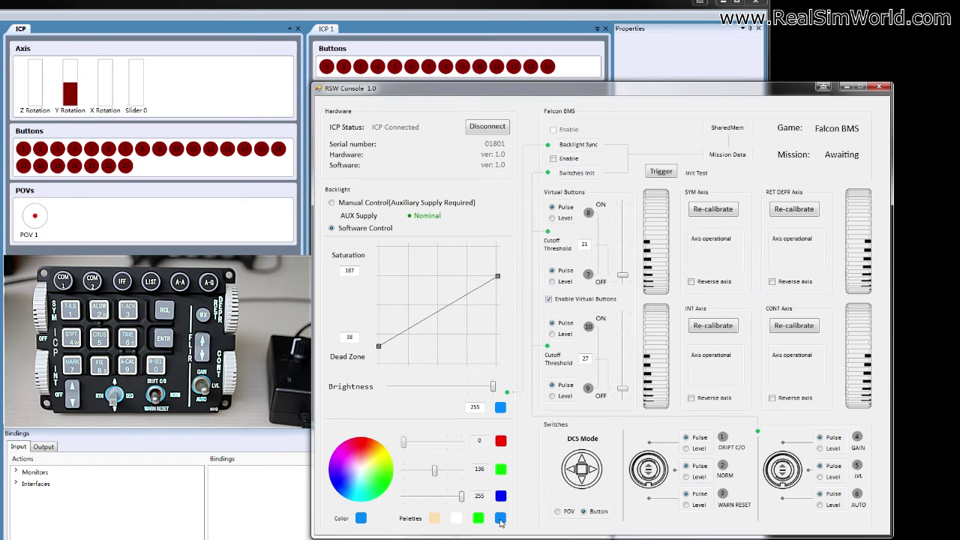
pyautogui.click(478, 519)
pyautogui.click(456, 519)
# - Change the peach palette preset to orange with green 103 and blue 42, then apply the green preset to the backlight
pyautogui.click(437, 519)
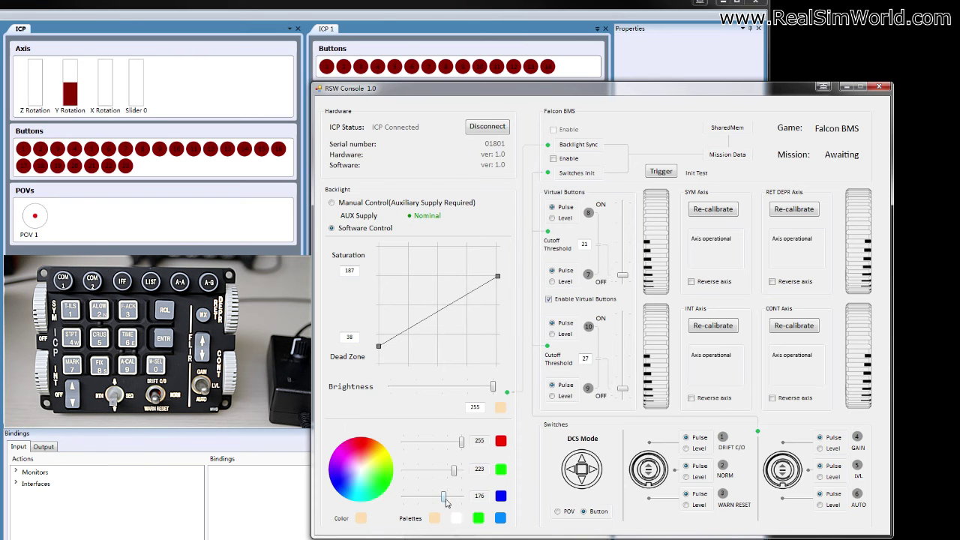
pyautogui.moveTo(443, 498); pyautogui.dragTo(413, 498)
pyautogui.moveTo(454, 470); pyautogui.dragTo(429, 477)
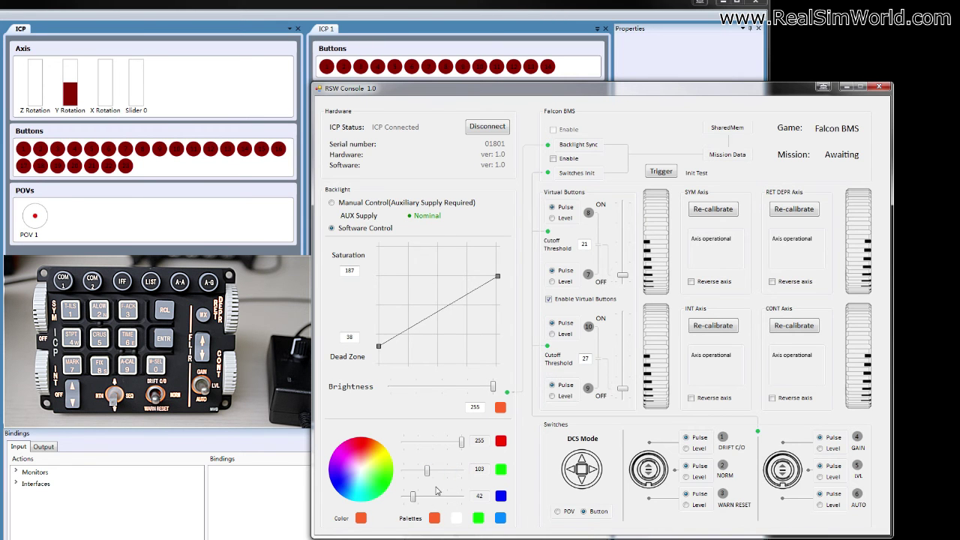
pyautogui.click(478, 519)
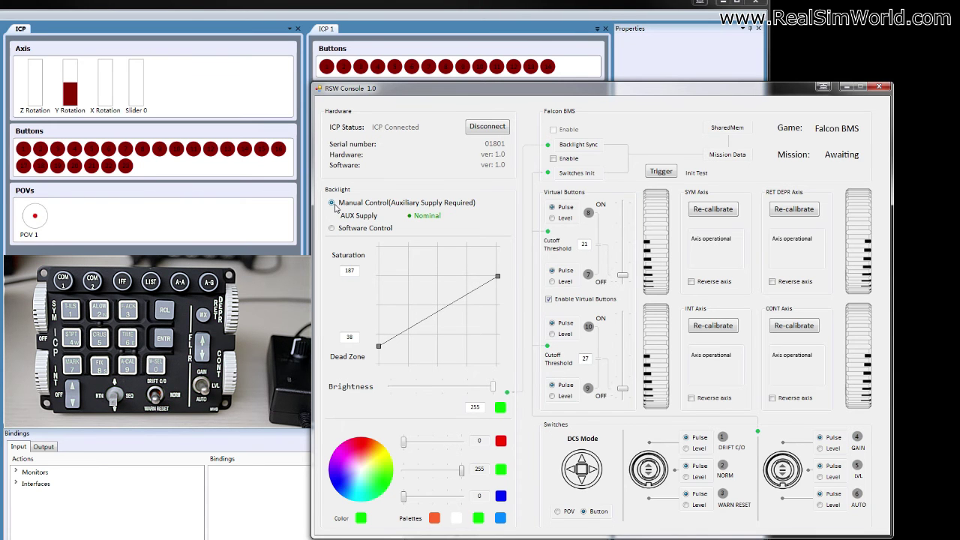
# - Return the backlight to Software Control and try dimmer brightness and a colour-wheel colour before restoring brightness 255 and the green preset
pyautogui.click(333, 229)
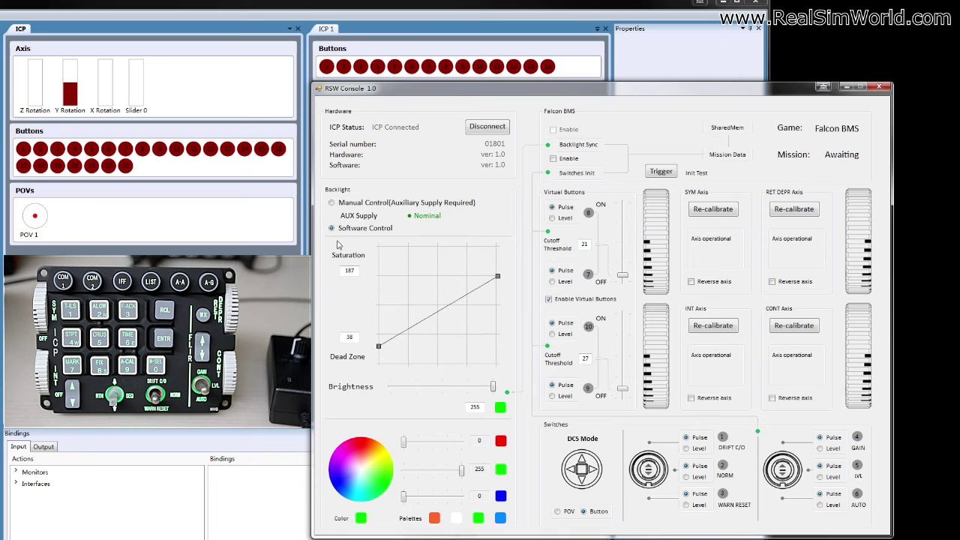
pyautogui.moveTo(494, 390); pyautogui.dragTo(437, 387)
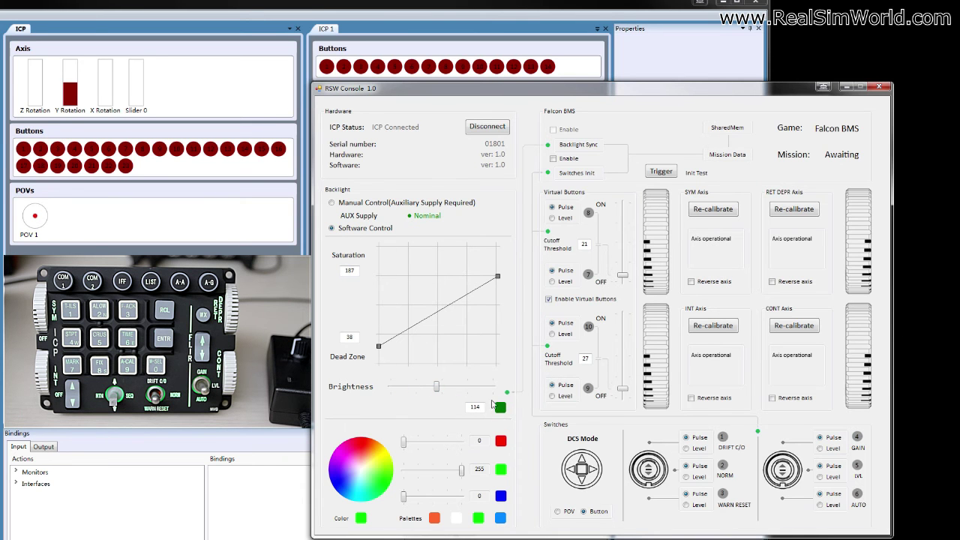
pyautogui.moveTo(437, 387)
pyautogui.mouseDown()
pyautogui.moveTo(450, 387)
pyautogui.moveTo(434, 387)
pyautogui.mouseUp()
pyautogui.moveTo(396, 481); pyautogui.dragTo(380, 465)
pyautogui.moveTo(433, 388); pyautogui.dragTo(493, 389)
pyautogui.click(477, 519)
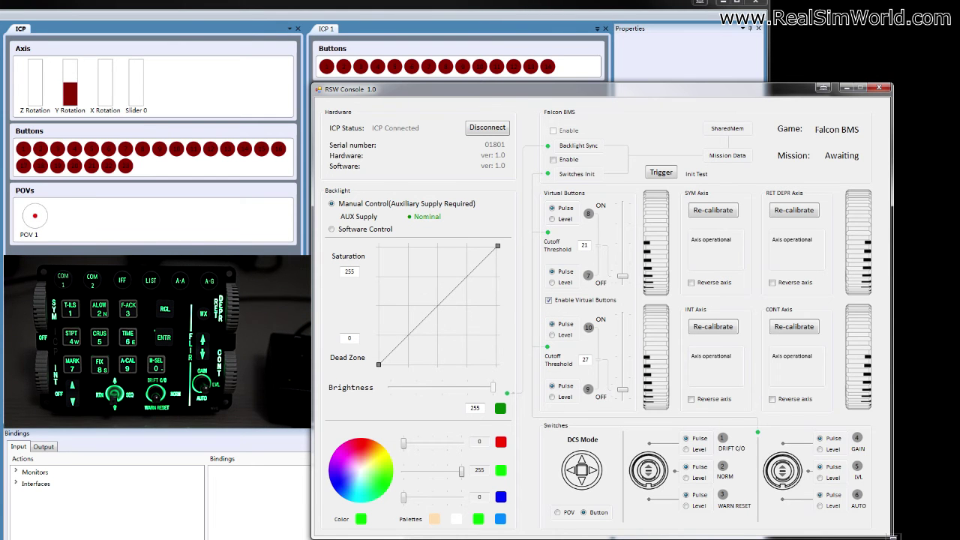
# - Under Software Control, set the backlight dead zone to 63 and saturation to 150 while testing brightness, then switch to Manual Control
pyautogui.click(361, 229)
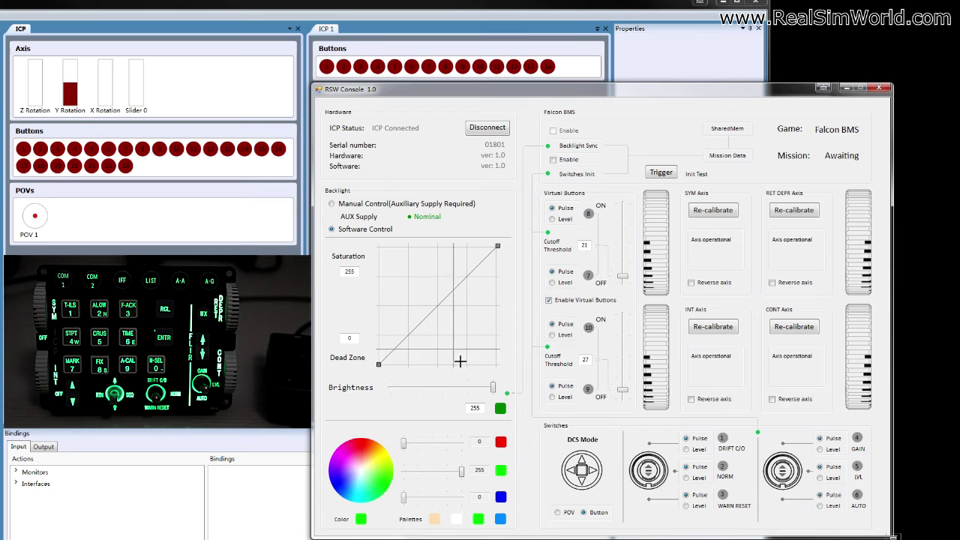
pyautogui.moveTo(493, 388); pyautogui.dragTo(379, 334)
pyautogui.moveTo(393, 388); pyautogui.dragTo(493, 388)
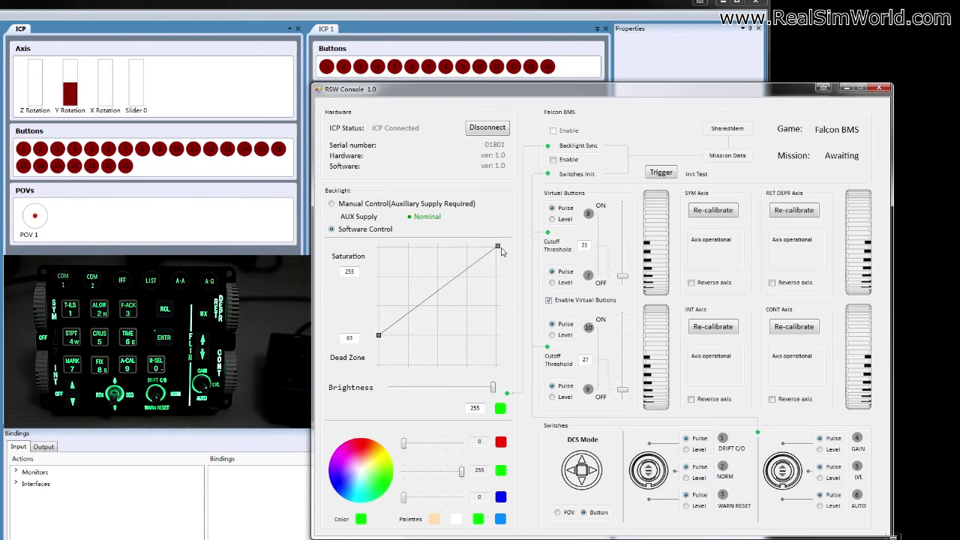
pyautogui.moveTo(497, 246); pyautogui.dragTo(499, 311)
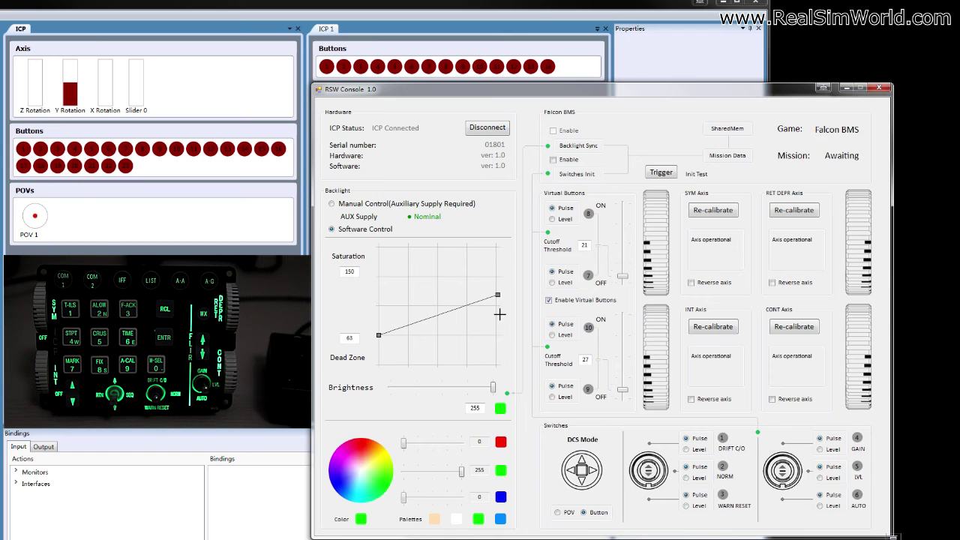
pyautogui.moveTo(493, 389); pyautogui.dragTo(489, 388)
pyautogui.click(349, 207)
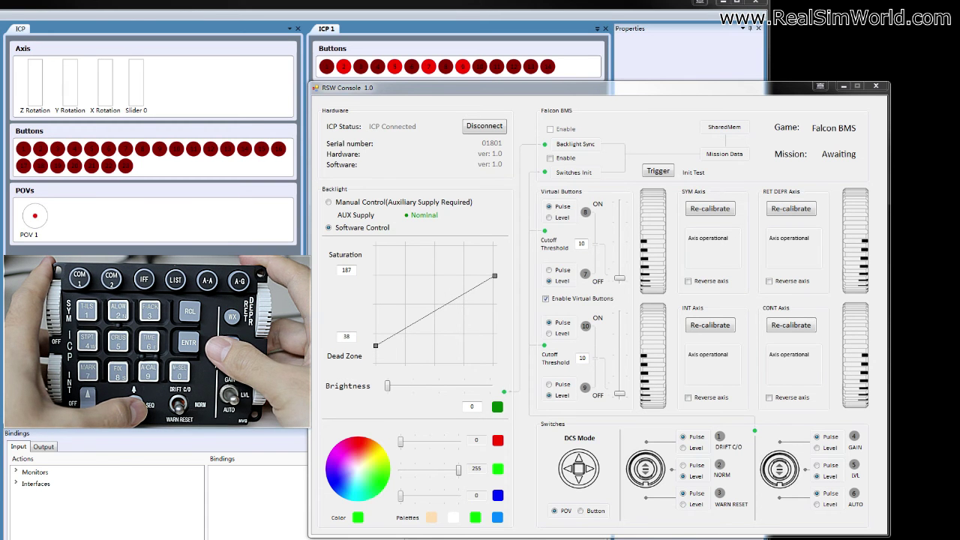
# - Set DCS Mode to Button, then in Falcon BMS assign the DCS UP, DOWN, SEQ and RTN pushes to the ICP's DCS switch
pyautogui.click(582, 512)
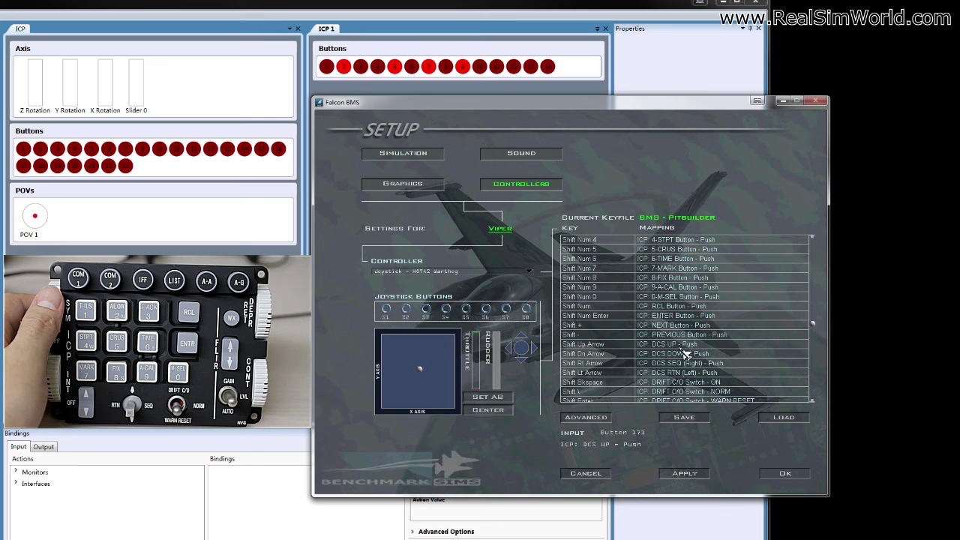
pyautogui.click(619, 346)
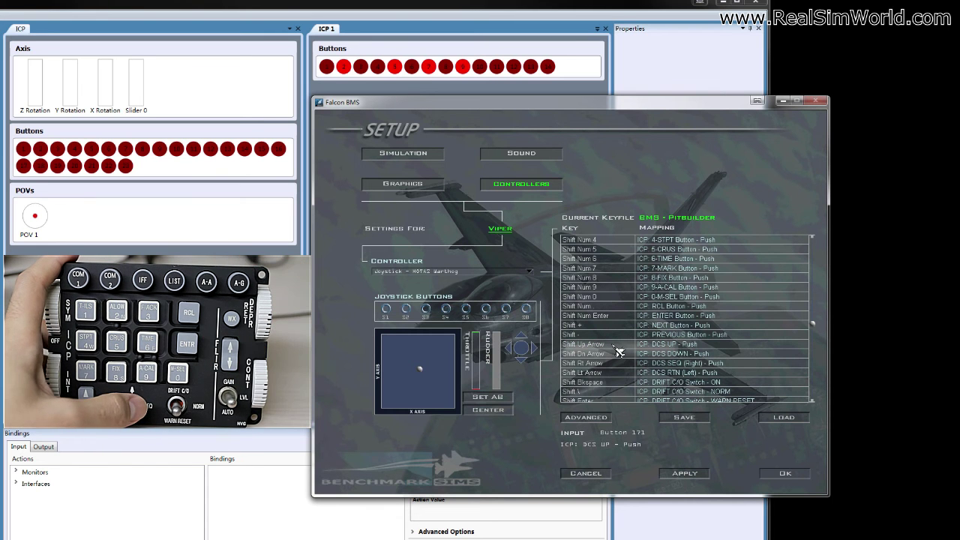
pyautogui.click(623, 356)
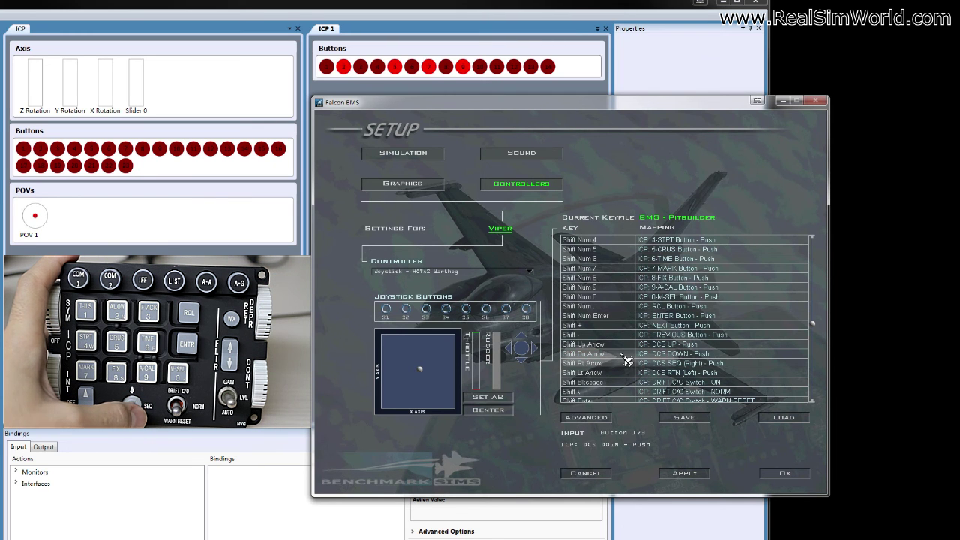
pyautogui.click(626, 363)
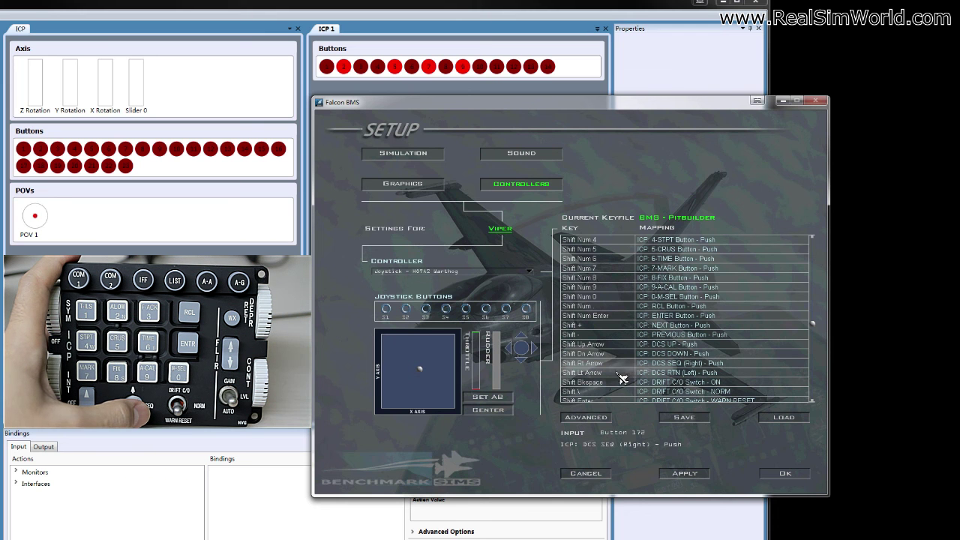
pyautogui.click(621, 381)
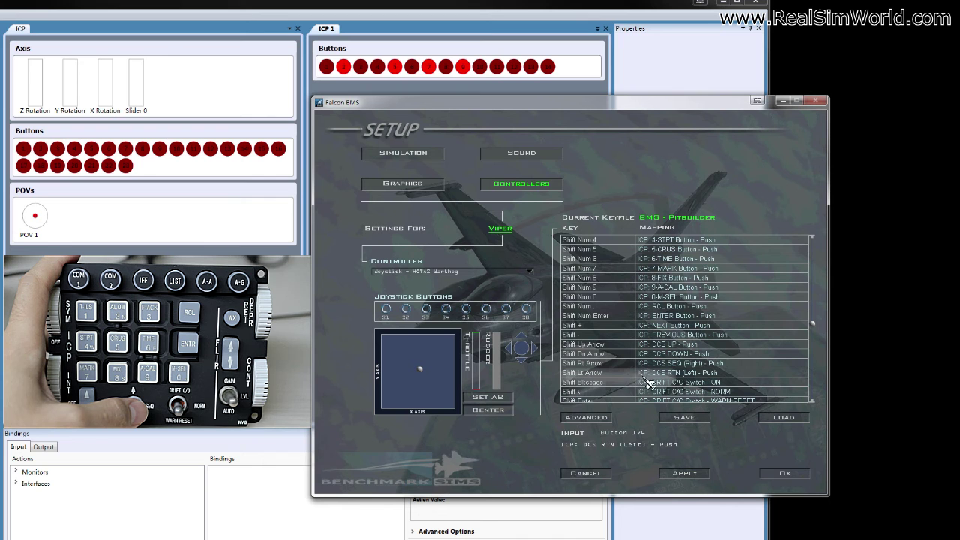
# - Check the virtual button settings in RSW Console, then return to Falcon BMS and locate the ICP SYM Wheel HUD Power mappings
pyautogui.scroll(-1, 604, 379)
pyautogui.scroll(-1, 623, 381)
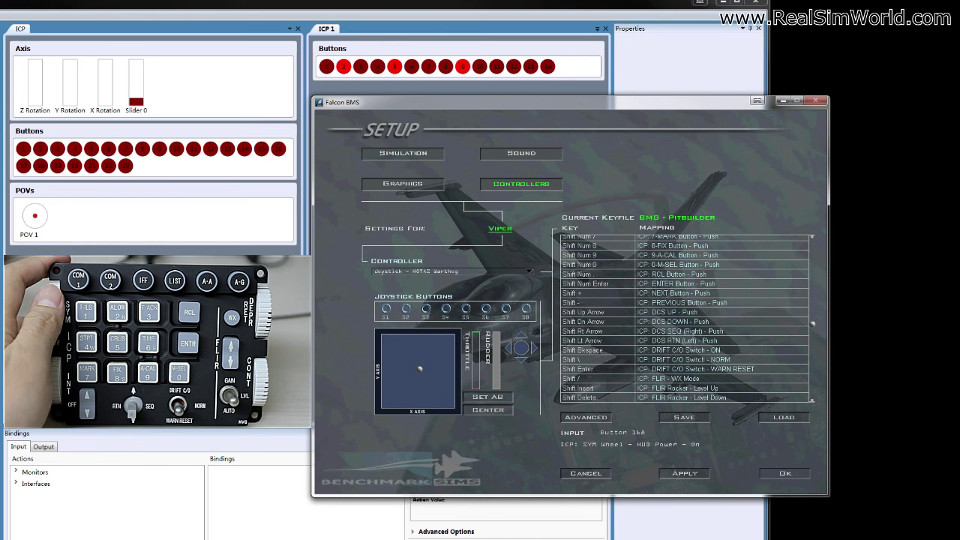
pyautogui.hotkey('alt', 'Tab')
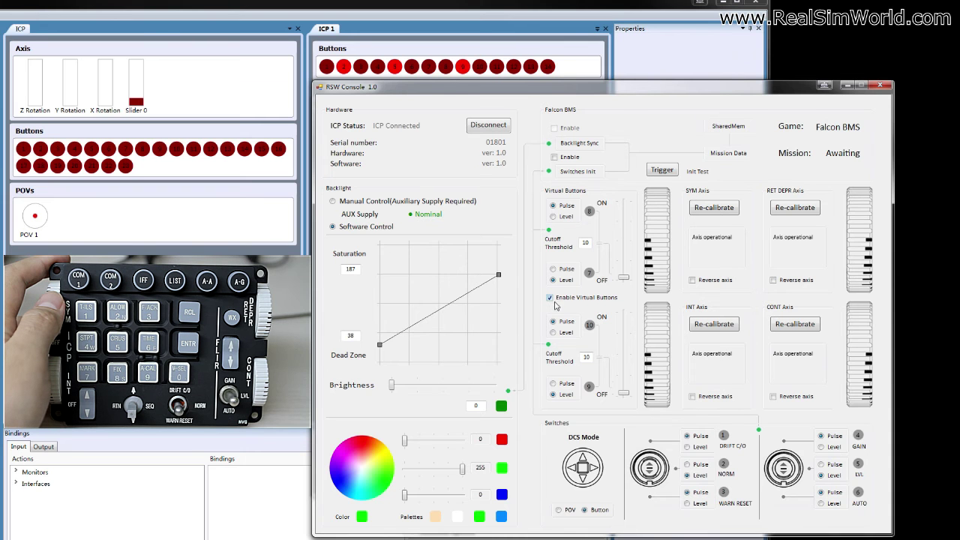
pyautogui.click(846, 85)
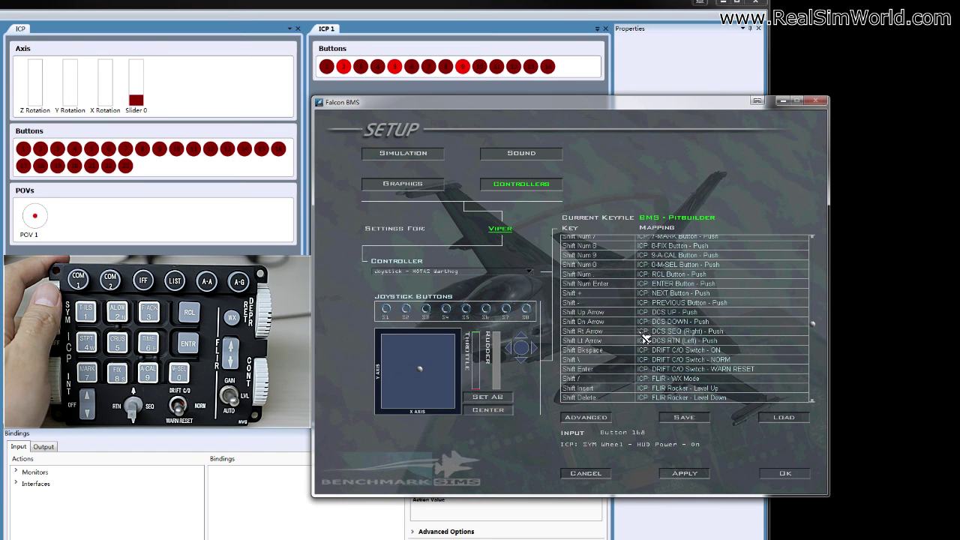
pyautogui.moveTo(812, 323); pyautogui.dragTo(813, 326)
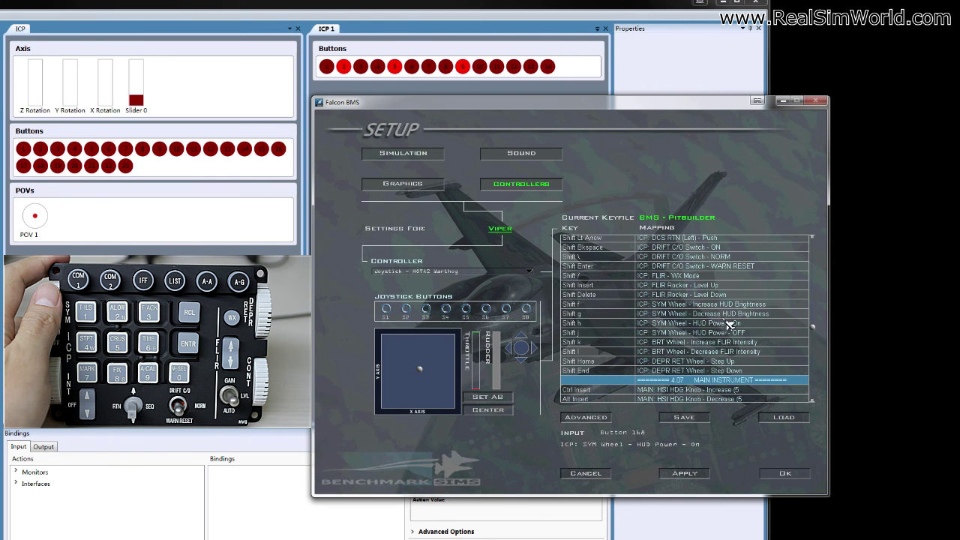